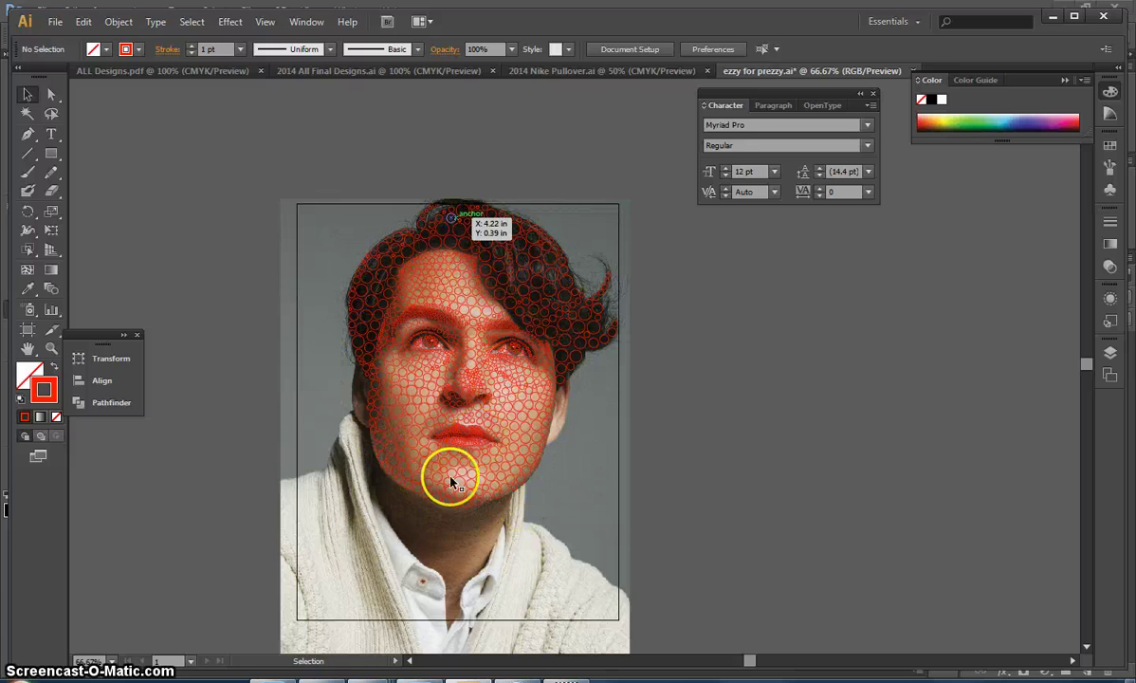
Step: Unlock the placed portrait photo NYC149812.jpg with Unlock All and copy it
{"action": "mouse_move", "coordinate": [436, 673]}
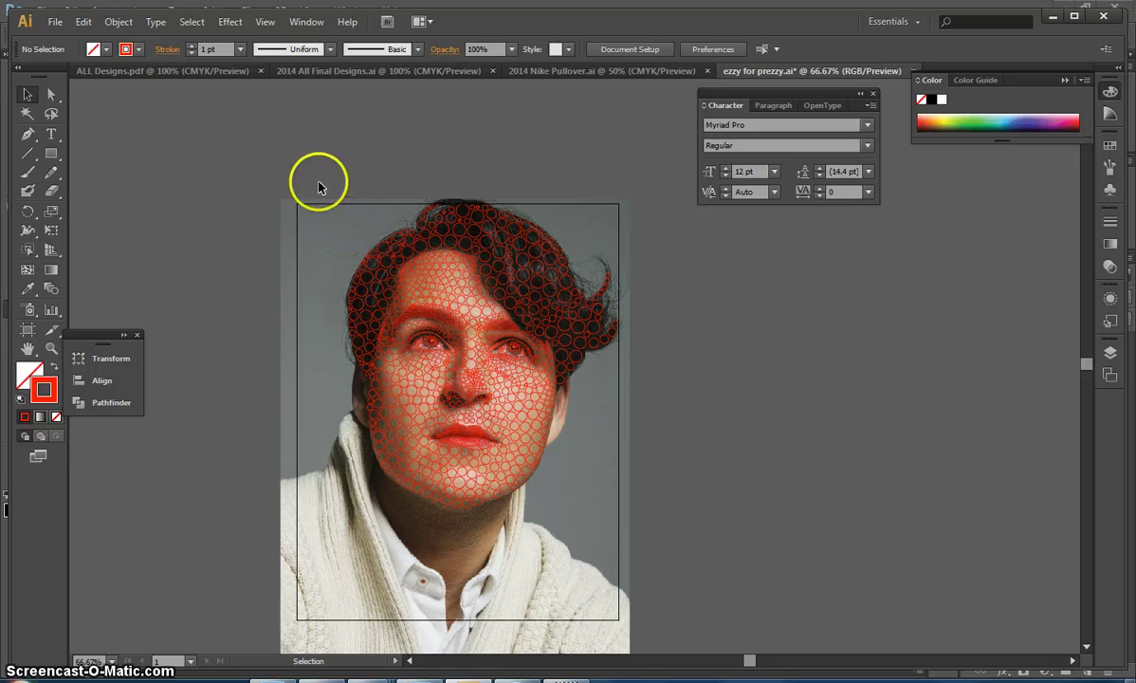
{"action": "left_click", "coordinate": [119, 21]}
{"action": "left_click", "coordinate": [183, 138]}
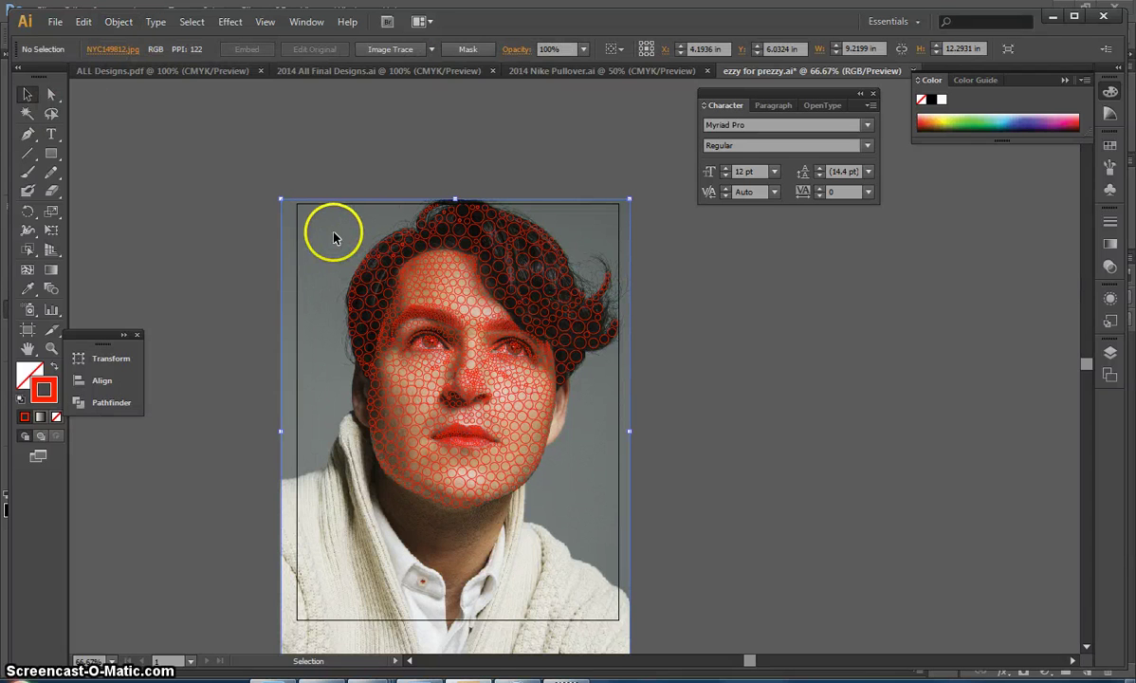
{"action": "left_click", "coordinate": [83, 23]}
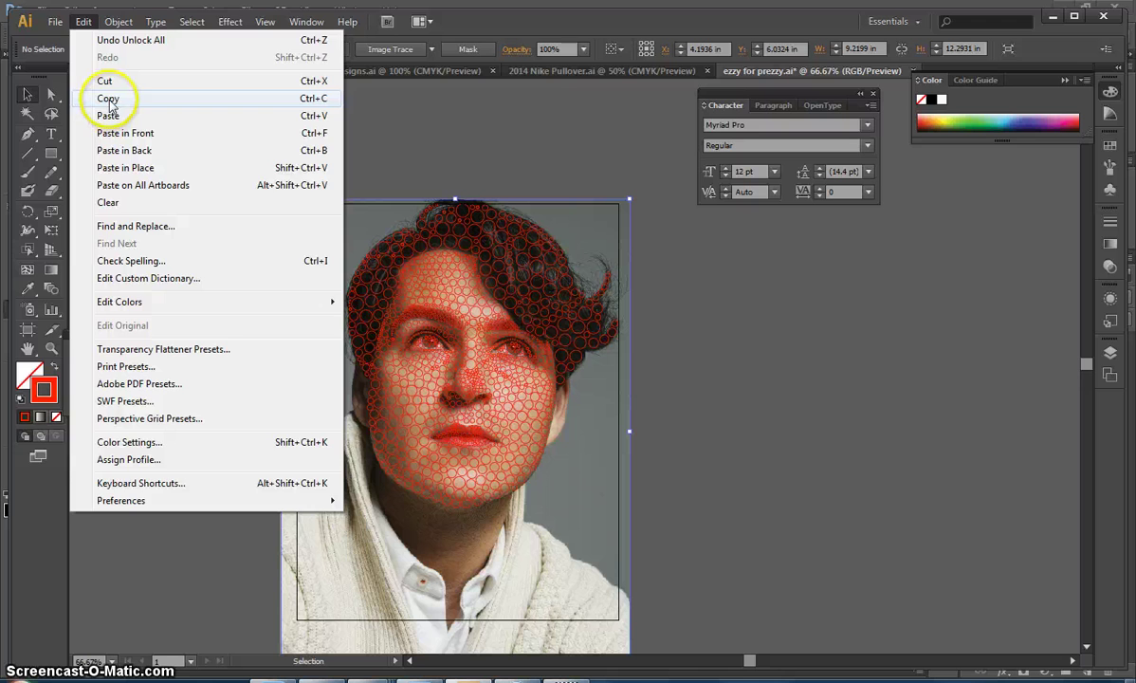
{"action": "left_click", "coordinate": [105, 94]}
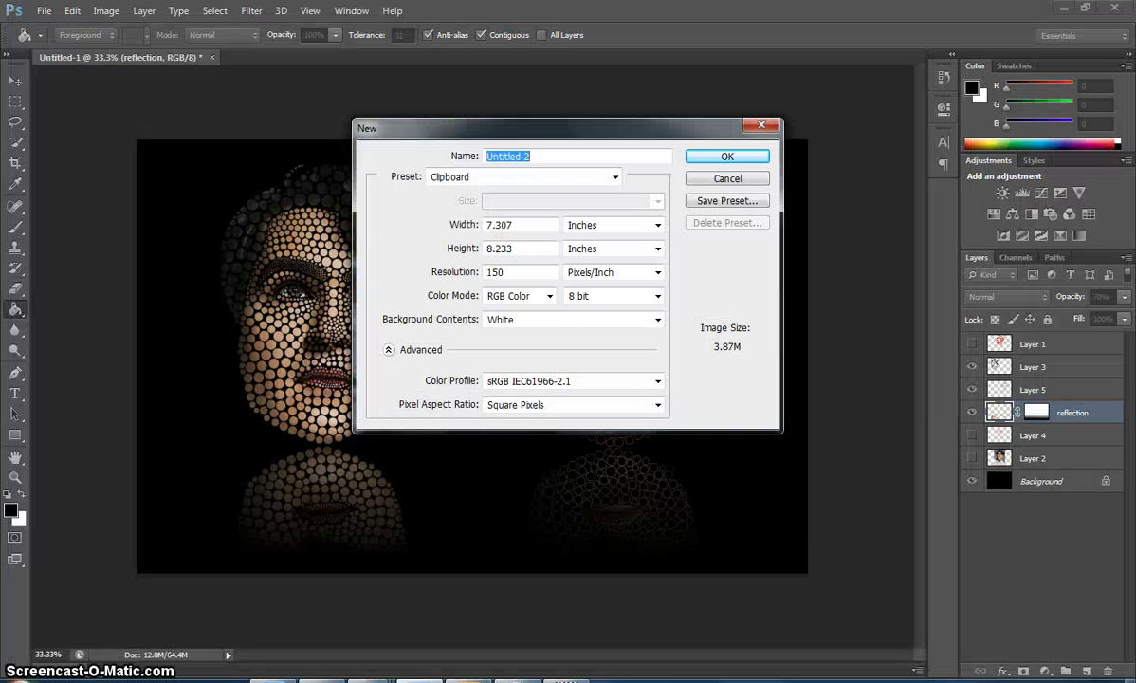
Step: Create a new white document 8.5 × 11 inches at 150 pixels per inch
{"action": "left_click", "coordinate": [728, 179]}
{"action": "left_click", "coordinate": [44, 11]}
{"action": "left_click", "coordinate": [59, 28]}
{"action": "left_click", "coordinate": [656, 224]}
{"action": "left_click", "coordinate": [607, 254]}
{"action": "double_click", "coordinate": [514, 224]}
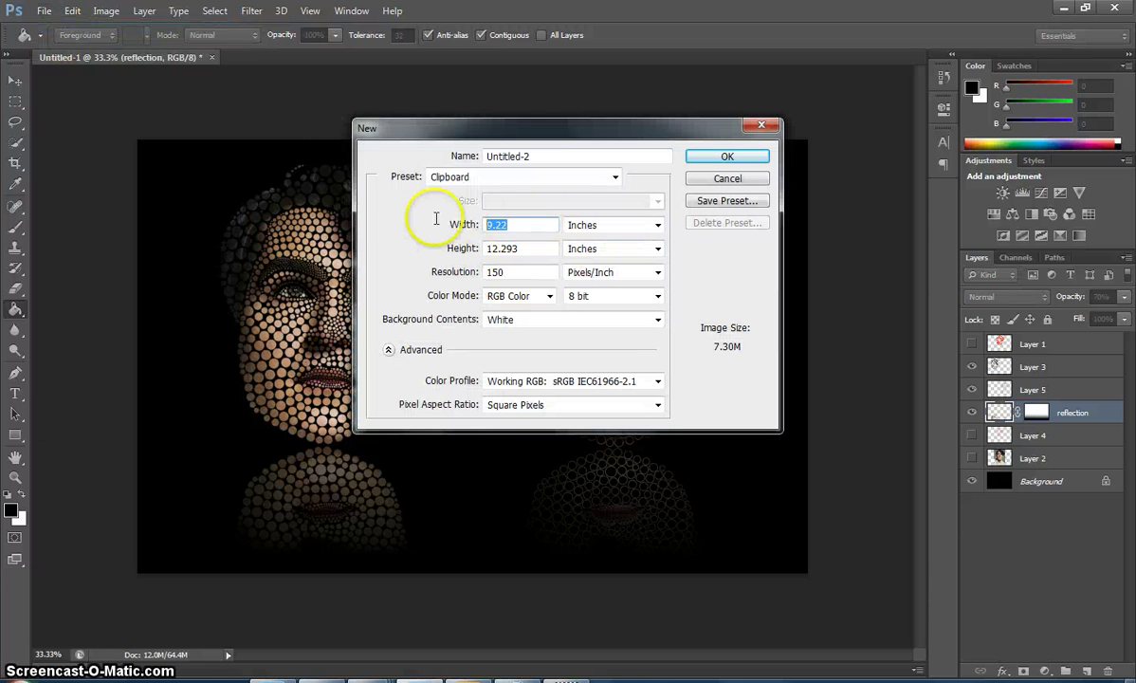
{"action": "type", "text": "8.5"}
{"action": "double_click", "coordinate": [500, 248]}
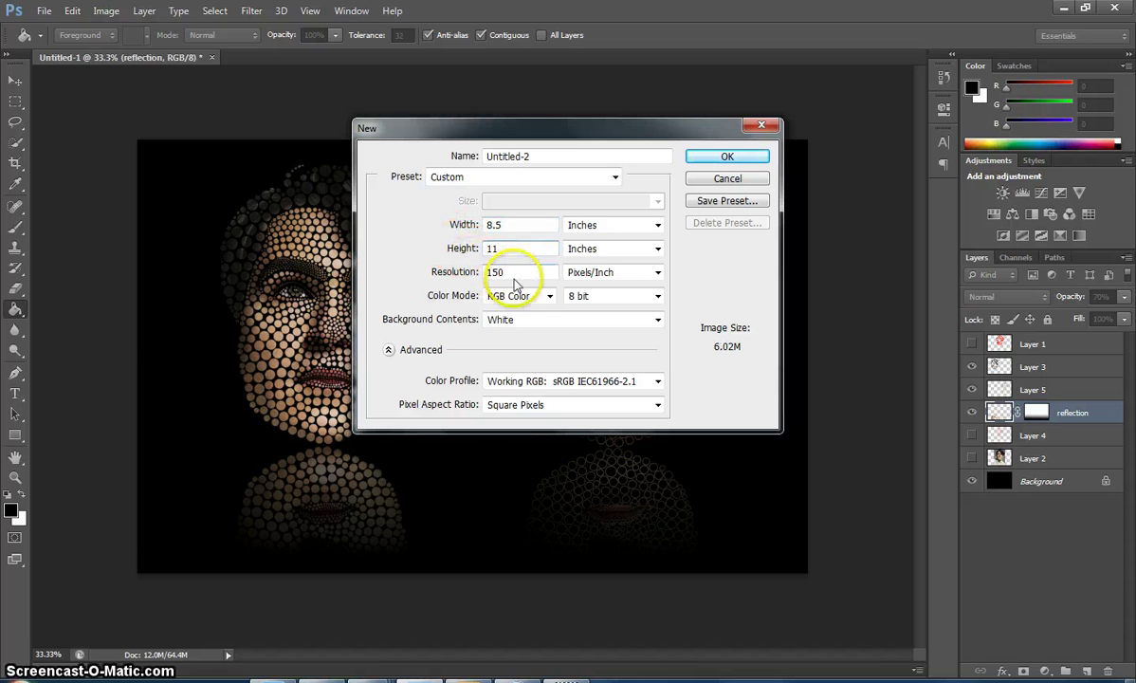
{"action": "left_click", "coordinate": [517, 272]}
{"action": "type", "text": "150"}
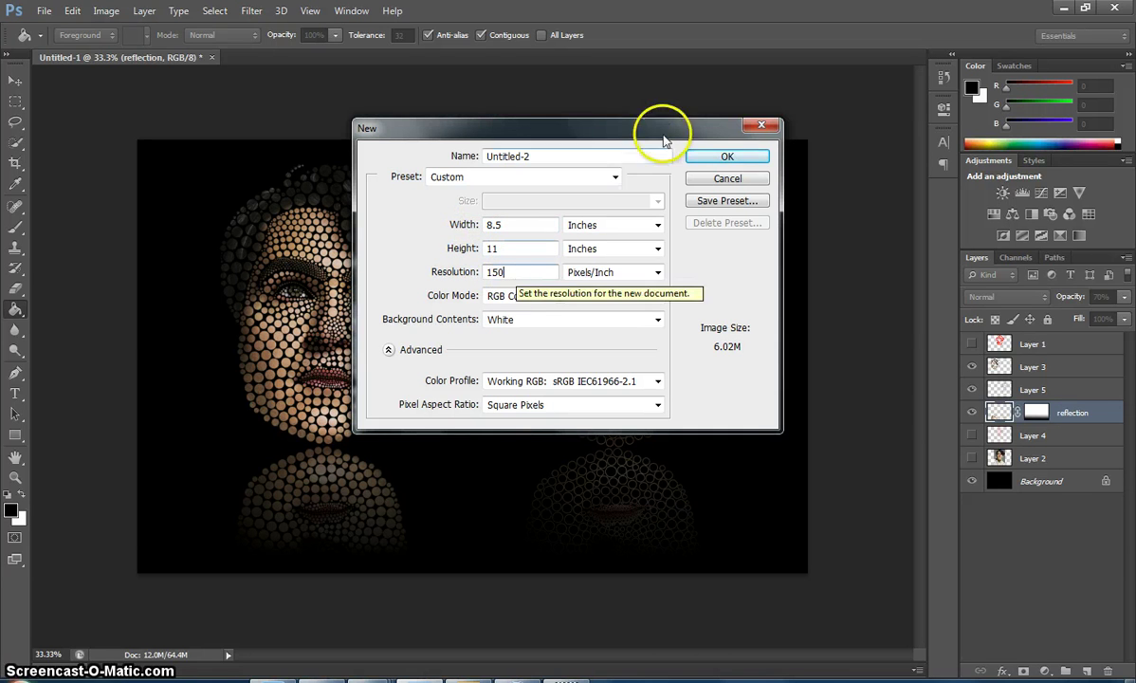
{"action": "left_click", "coordinate": [727, 157]}
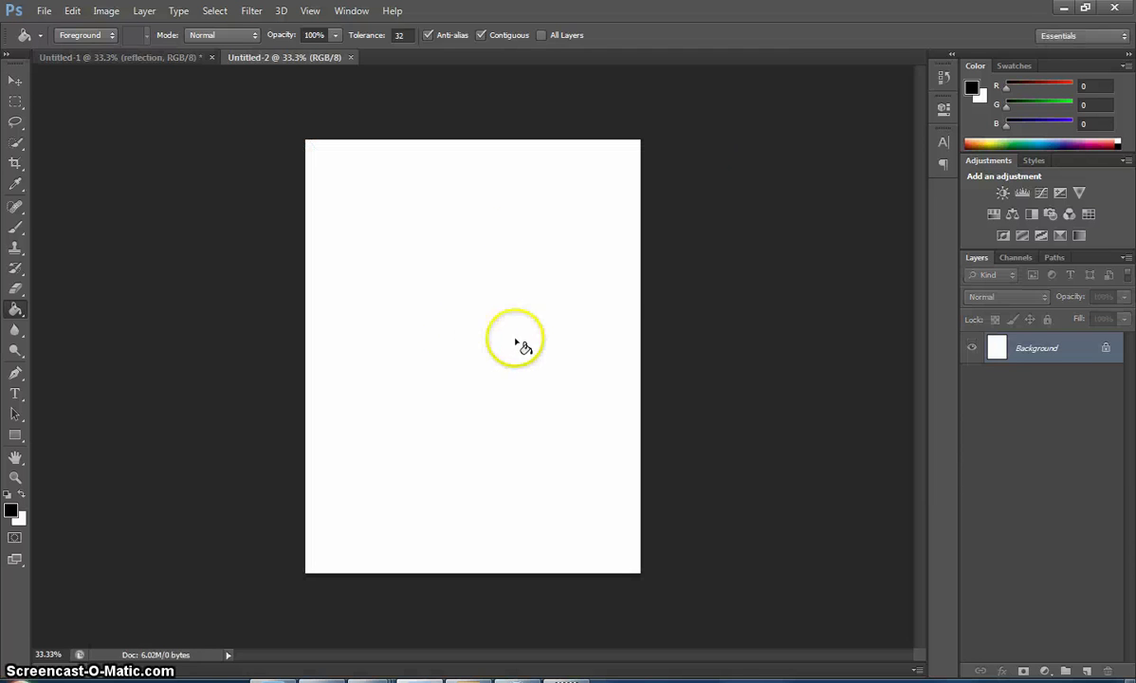
Step: Paste the portrait as pixels, scale it to about 114% and reposition it on the page
{"action": "left_click", "coordinate": [73, 11]}
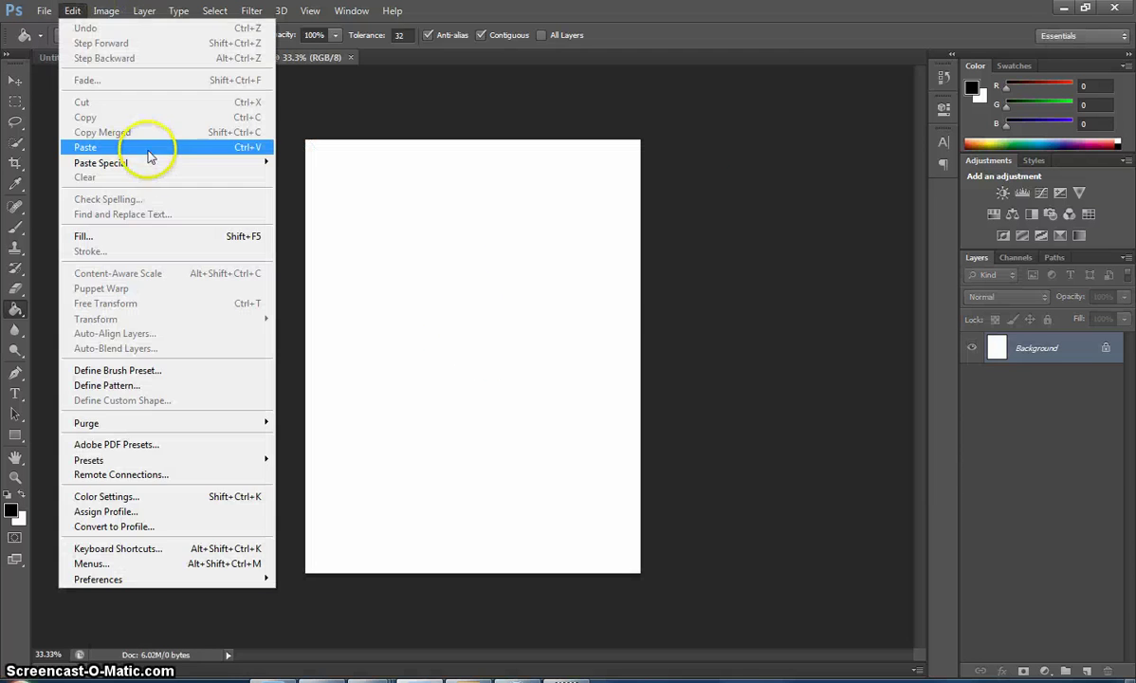
{"action": "left_click", "coordinate": [144, 148]}
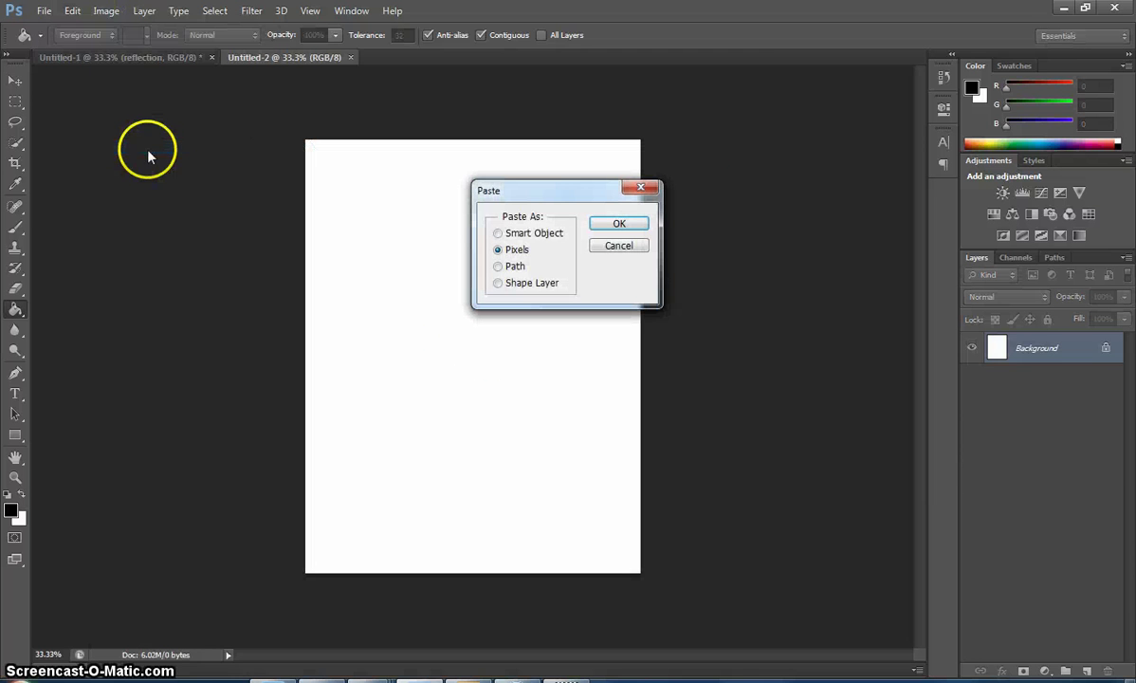
{"action": "left_click", "coordinate": [622, 224]}
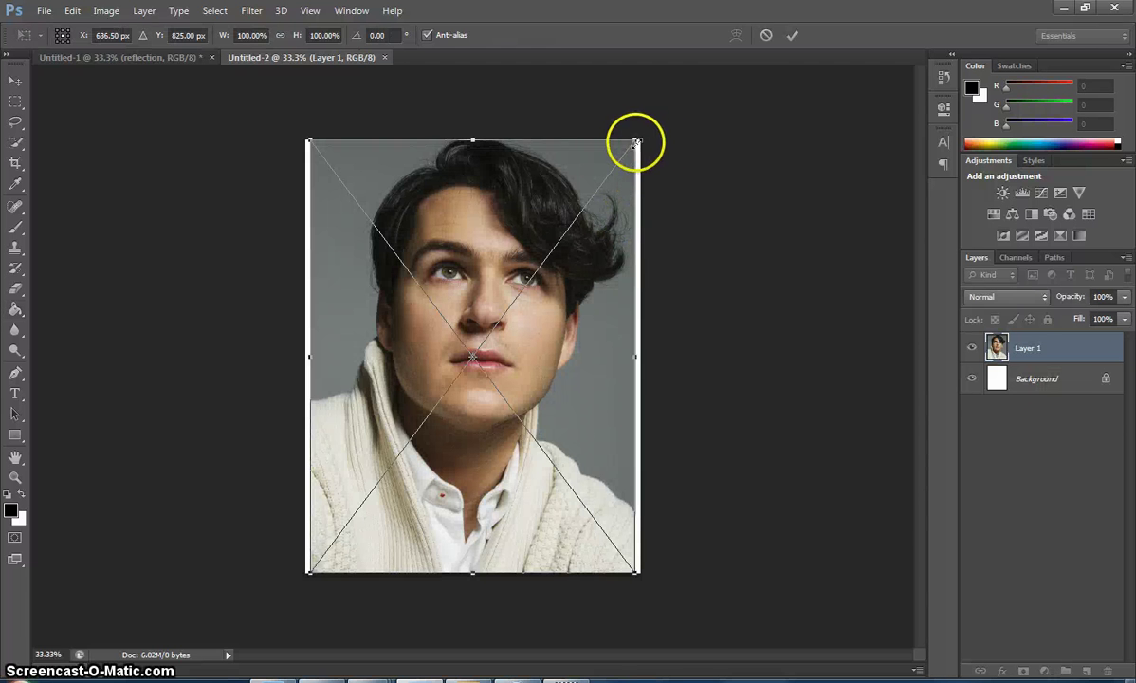
{"action": "left_click_drag", "start_coordinate": [635, 140], "coordinate": [702, 94]}
{"action": "left_click_drag", "start_coordinate": [574, 273], "coordinate": [536, 370]}
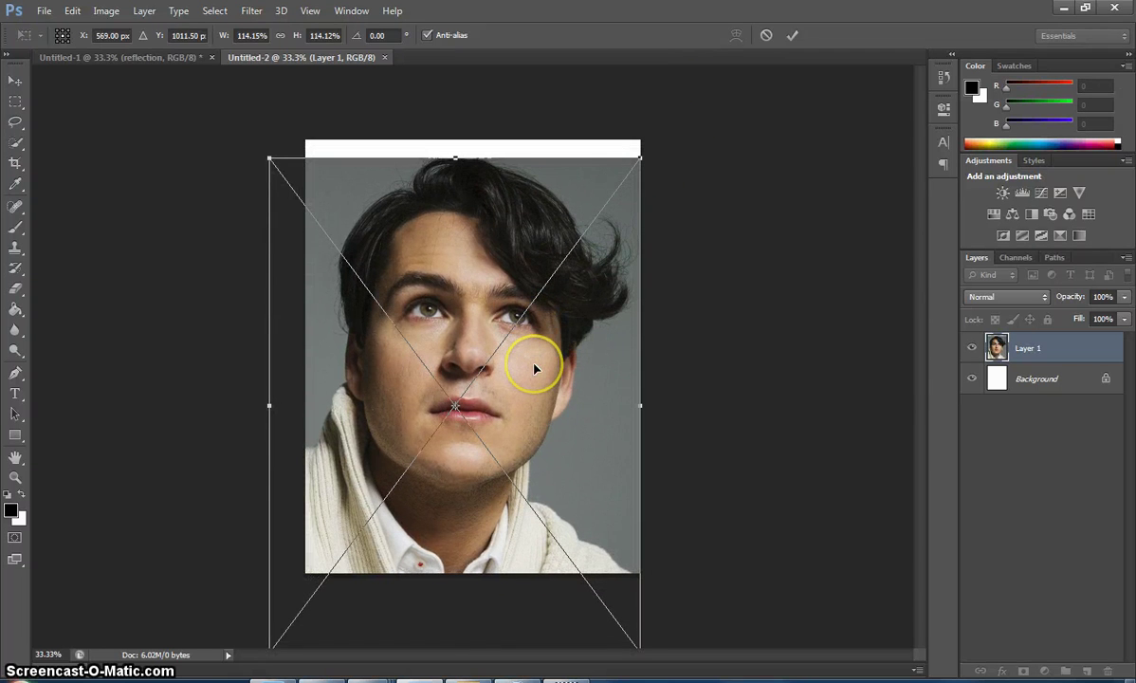
{"action": "key", "text": "Return"}
{"action": "key", "text": "g"}
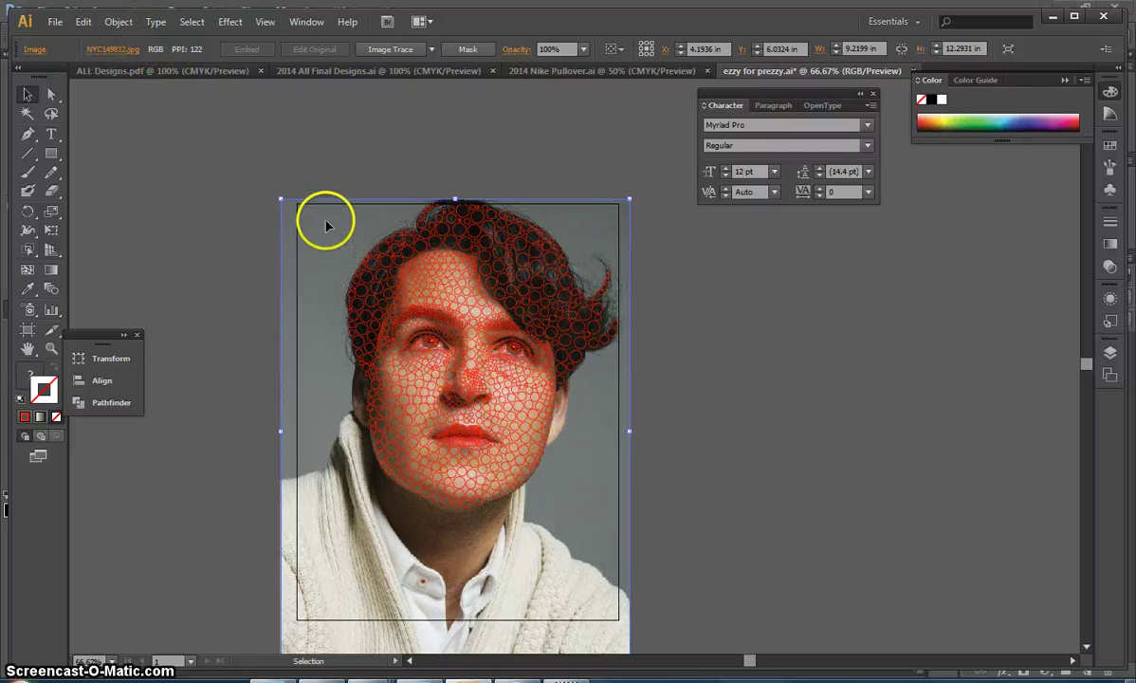
Step: Lock the portrait photo in Illustrator so it stays unselected
{"action": "left_click", "coordinate": [117, 22]}
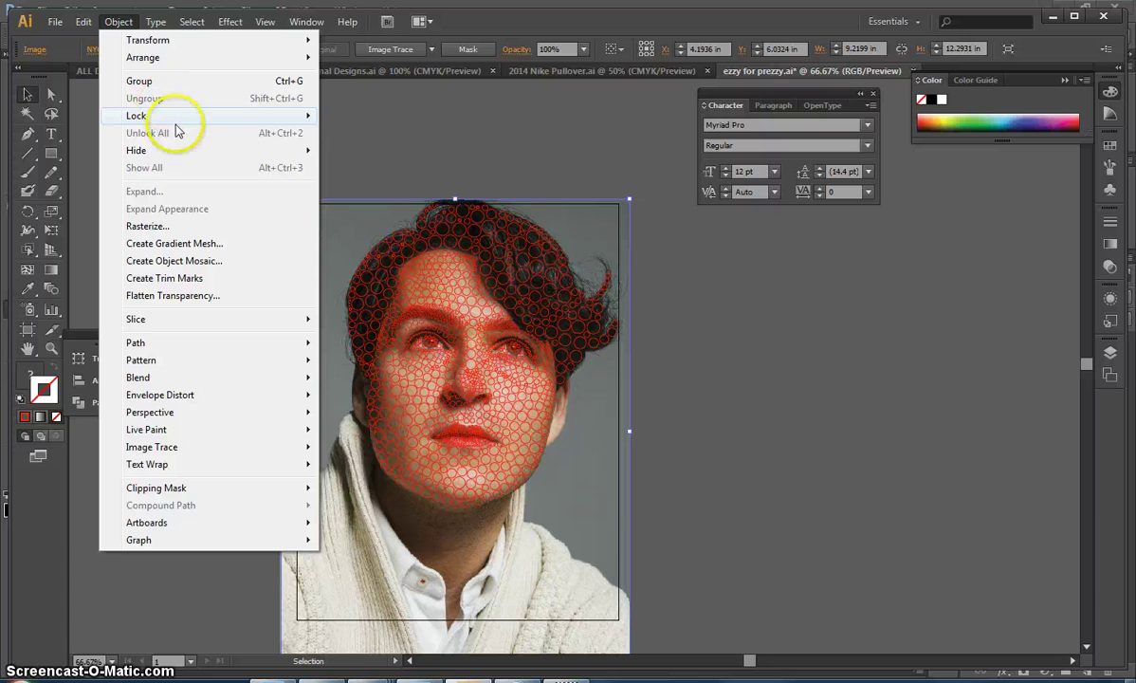
{"action": "mouse_move", "coordinate": [312, 115]}
{"action": "left_click", "coordinate": [358, 114]}
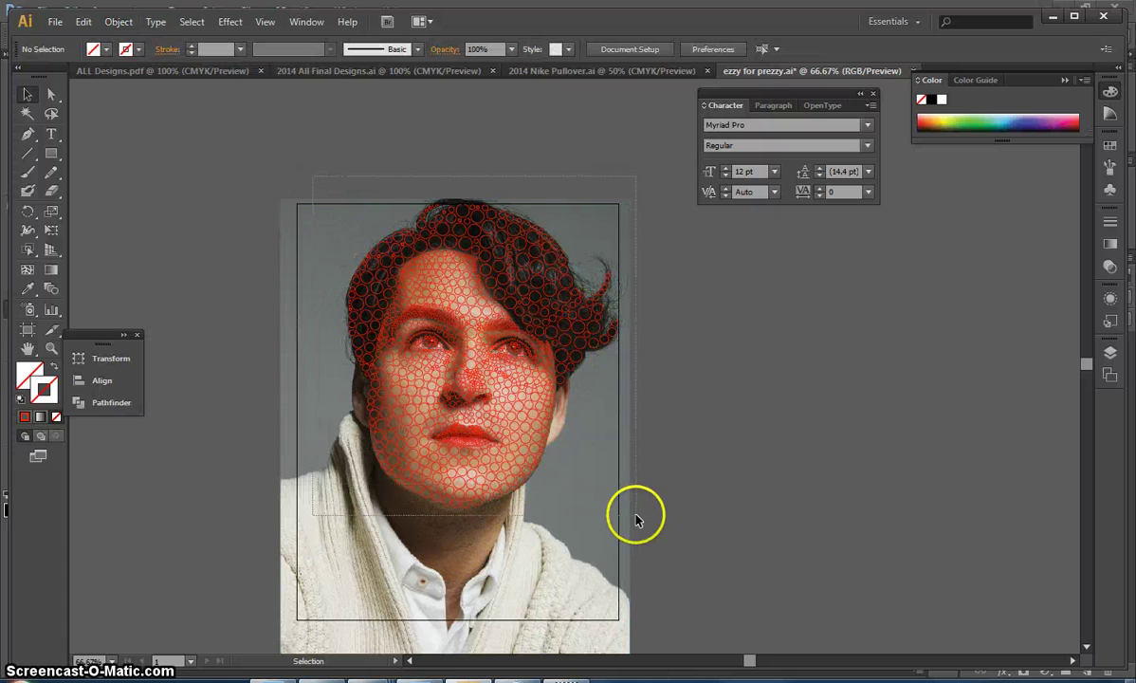
Step: Select and copy the red circle-outline artwork over the face, then return to Photoshop
{"action": "left_click", "coordinate": [451, 296]}
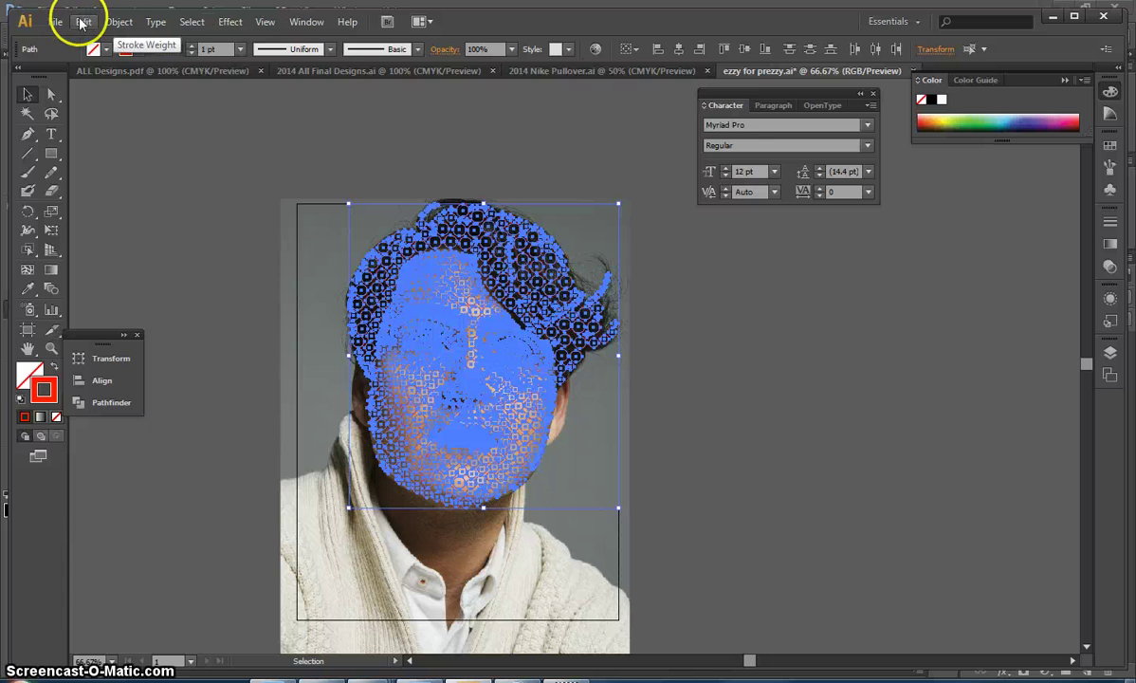
{"action": "left_click", "coordinate": [82, 24]}
{"action": "left_click", "coordinate": [138, 99]}
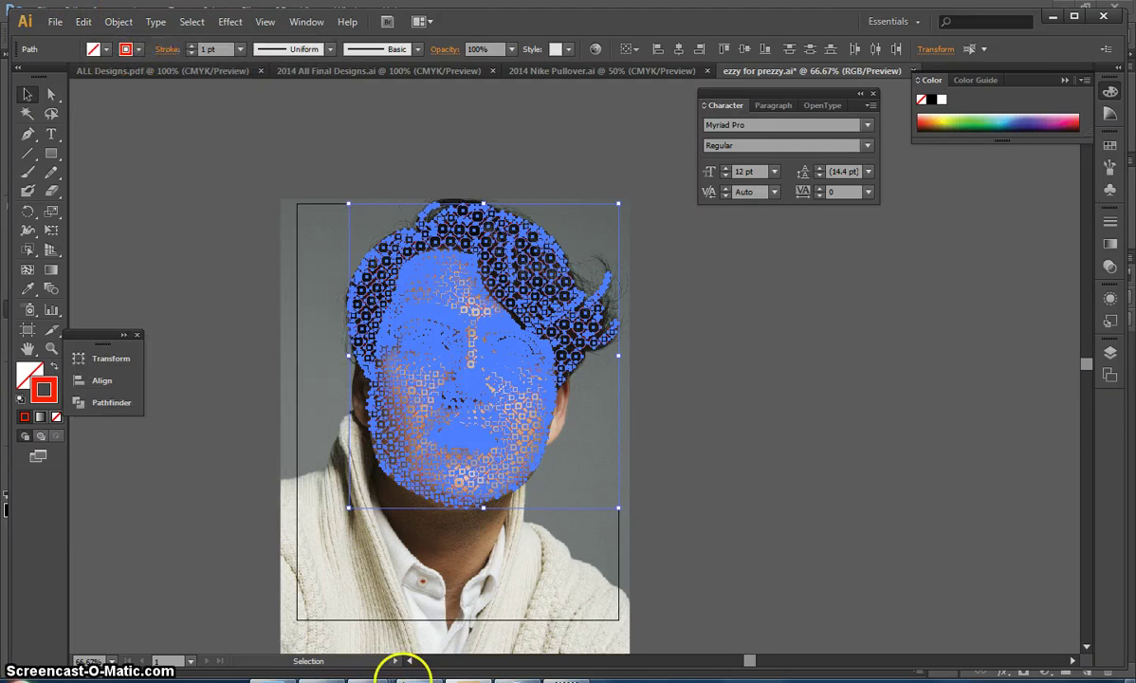
{"action": "key", "text": "alt+Tab"}
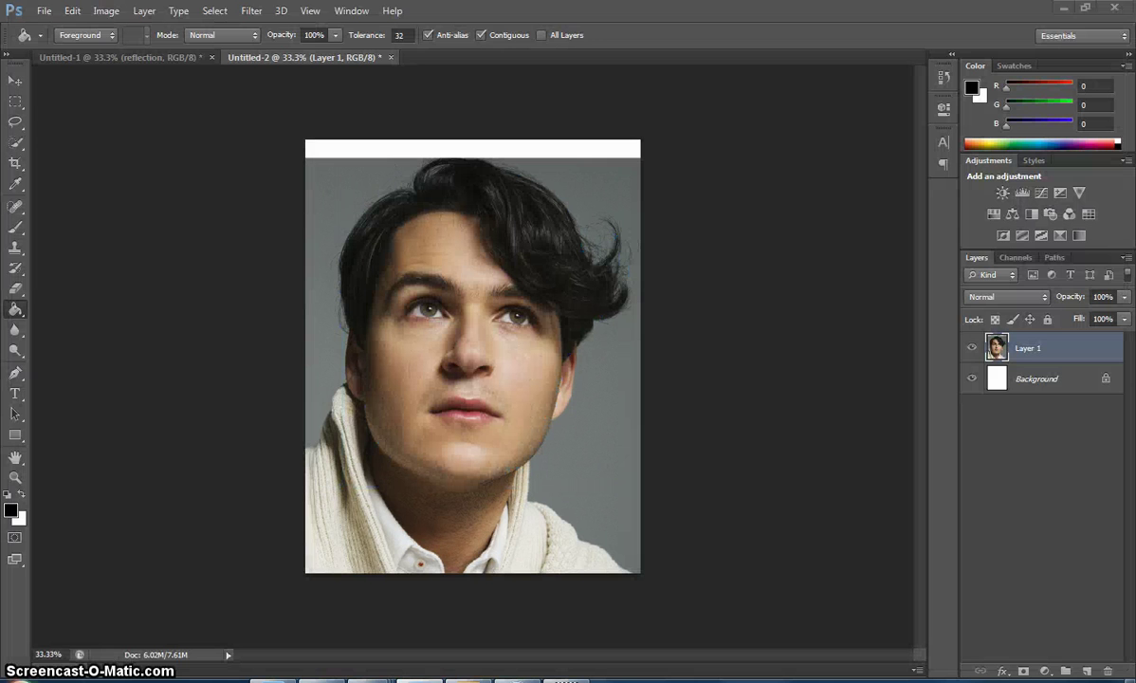
Step: Paste the red circle artwork as pixels and move it up over the face
{"action": "left_click", "coordinate": [73, 12]}
{"action": "left_click", "coordinate": [121, 148]}
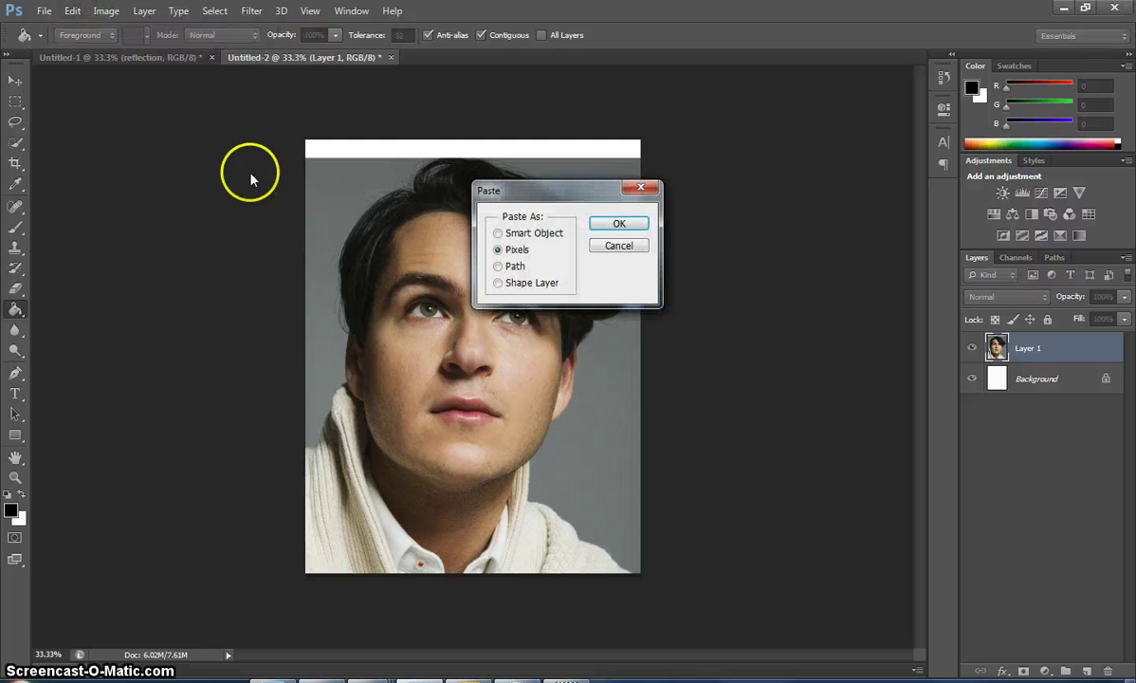
{"action": "left_click", "coordinate": [614, 223]}
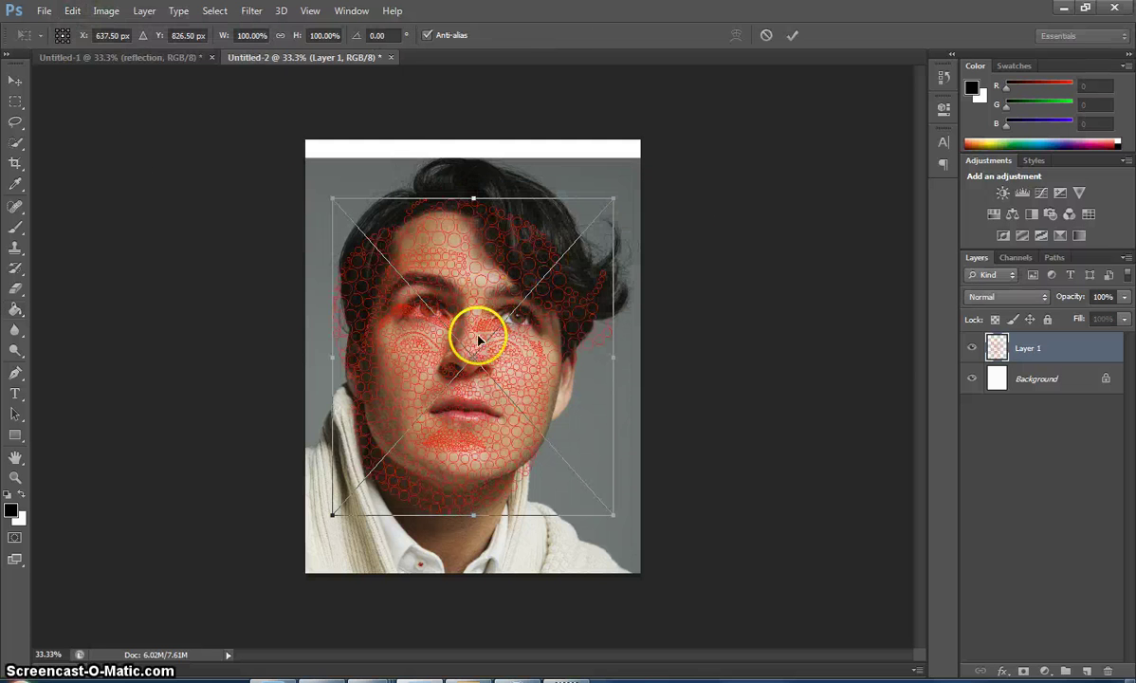
{"action": "left_click_drag", "start_coordinate": [533, 254], "coordinate": [539, 217]}
Step: Fine-tune the circles' alignment over the face, then rename the layers outlines and photo
{"action": "key", "text": "Down"}
{"action": "key", "text": "Down"}
{"action": "key", "text": "Down"}
{"action": "key", "text": "Down"}
{"action": "key", "text": "Down"}
{"action": "key", "text": "Down"}
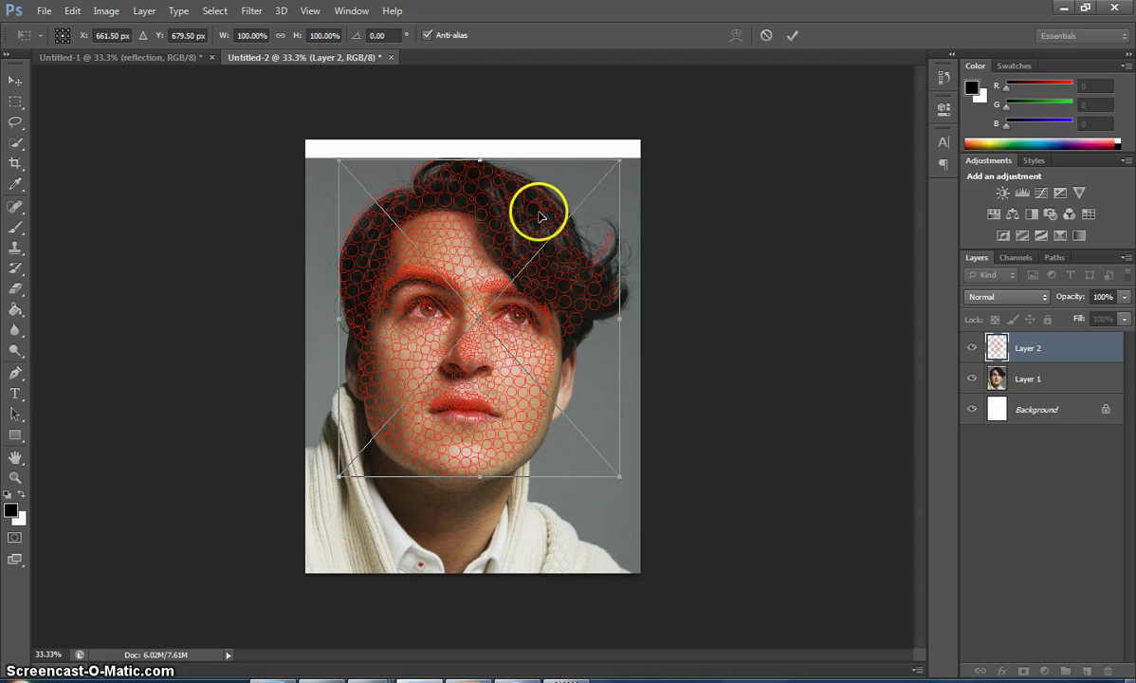
{"action": "left_click_drag", "start_coordinate": [611, 470], "coordinate": [623, 479]}
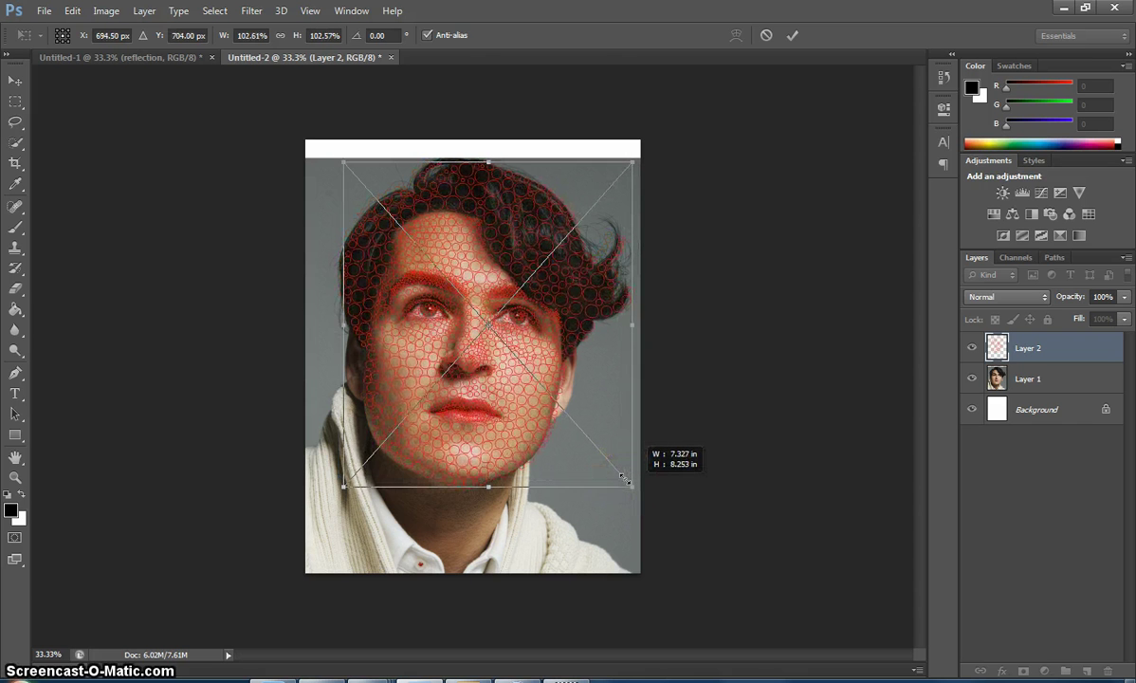
{"action": "key", "text": "Left"}
{"action": "key", "text": "Left"}
{"action": "key", "text": "Left"}
{"action": "key", "text": "Left"}
{"action": "key", "text": "Left"}
{"action": "key", "text": "Left"}
{"action": "key", "text": "Left"}
{"action": "key", "text": "Left"}
{"action": "key", "text": "Left"}
{"action": "key", "text": "Left"}
{"action": "key", "text": "Left"}
{"action": "key", "text": "Left"}
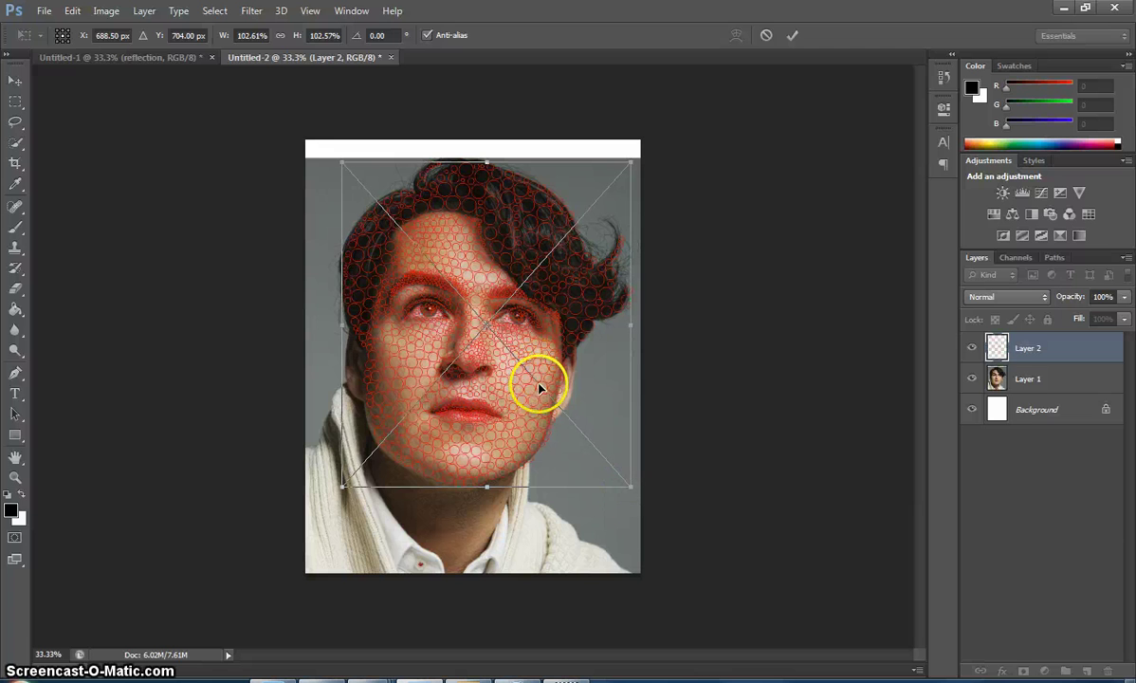
{"action": "key", "text": "Up"}
{"action": "key", "text": "Up"}
{"action": "key", "text": "Up"}
{"action": "key", "text": "Up"}
{"action": "key", "text": "Up"}
{"action": "key", "text": "Up"}
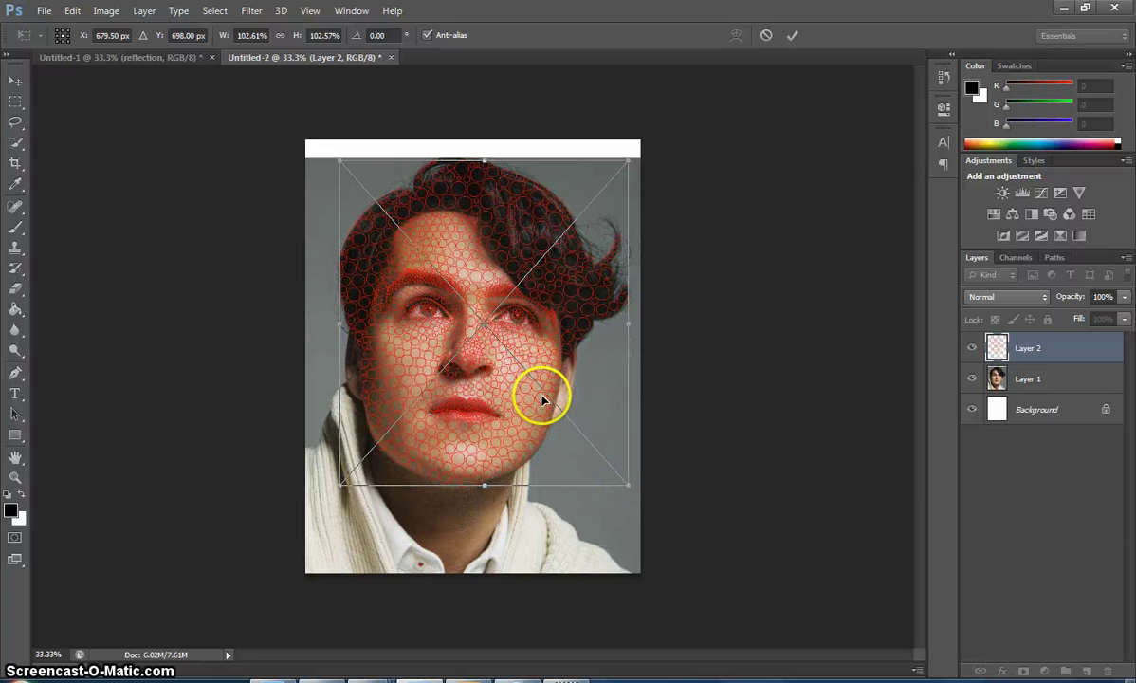
{"action": "key", "text": "Down"}
{"action": "key", "text": "Down"}
{"action": "key", "text": "Down"}
{"action": "key", "text": "Down"}
{"action": "key", "text": "Down"}
{"action": "key", "text": "Down"}
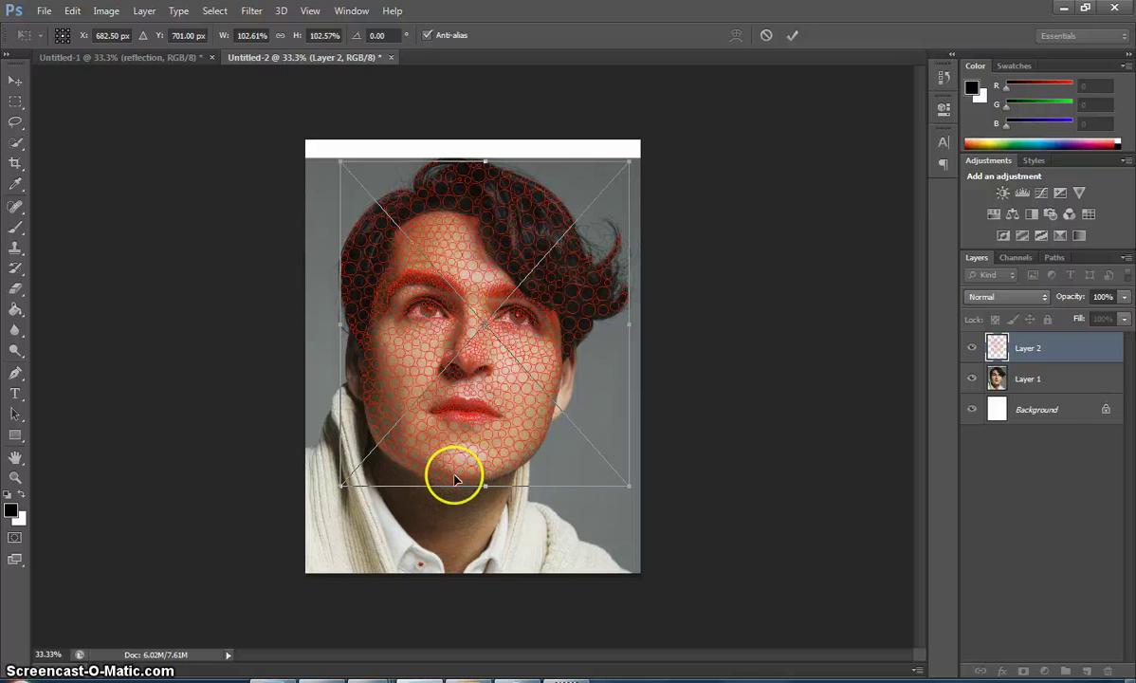
{"action": "key", "text": "Return"}
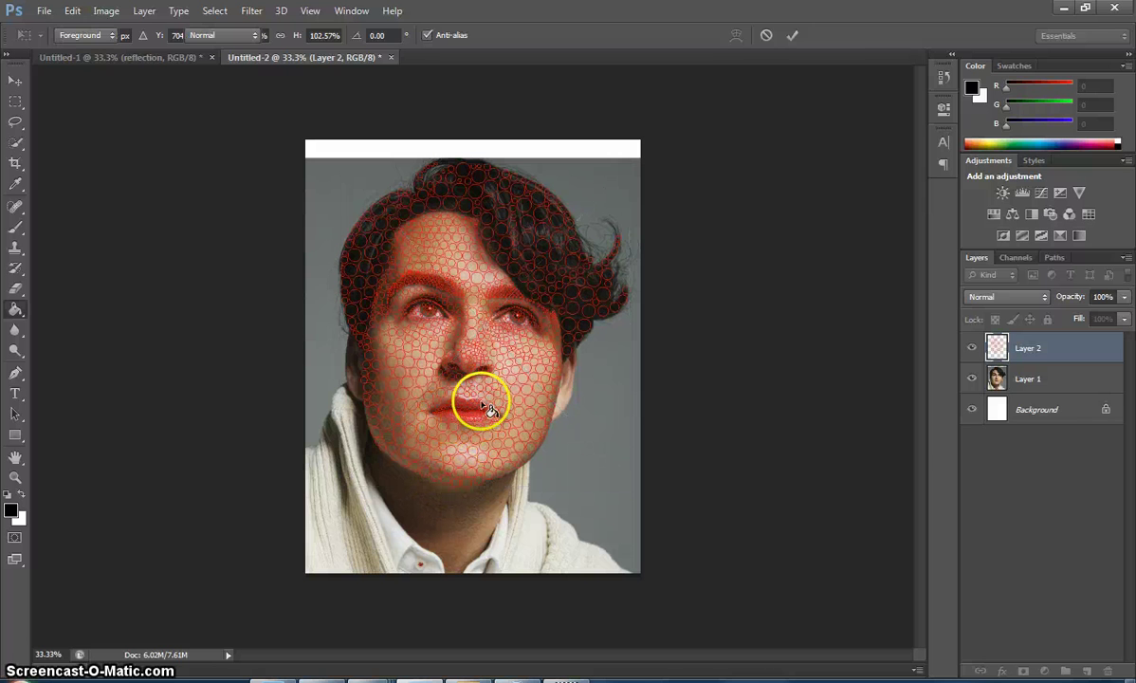
{"action": "key", "text": "g"}
{"action": "double_click", "coordinate": [1025, 350]}
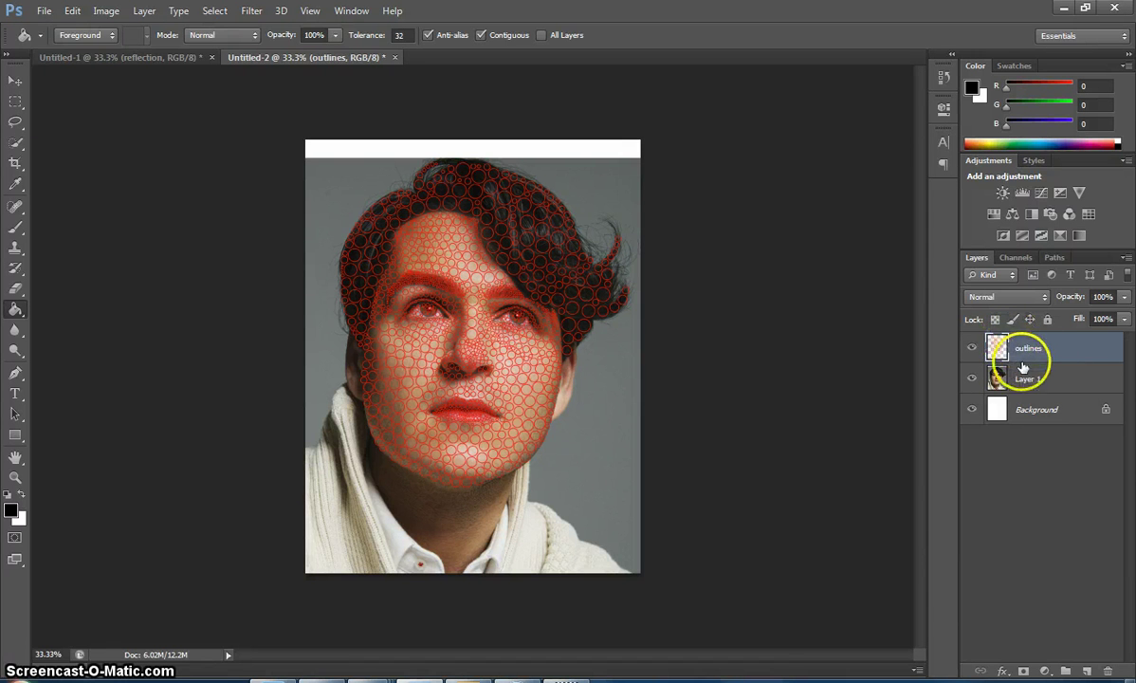
{"action": "double_click", "coordinate": [1027, 379]}
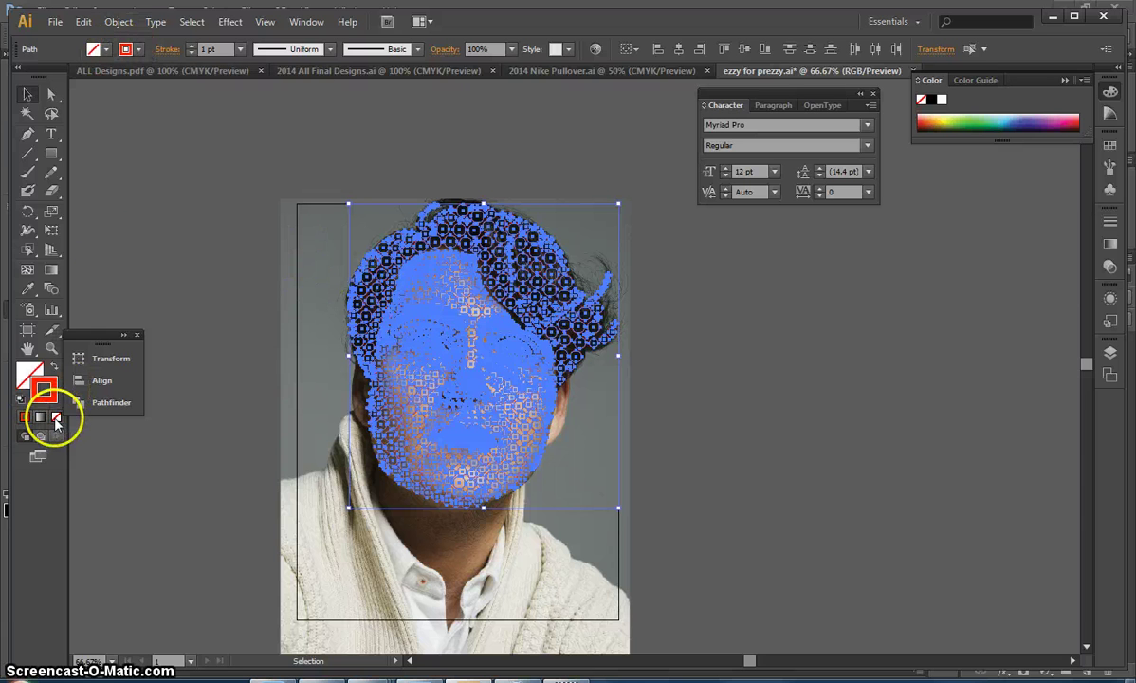
Step: Give the Illustrator circles a solid red fill with no stroke
{"action": "left_click", "coordinate": [55, 418]}
{"action": "left_click", "coordinate": [25, 384]}
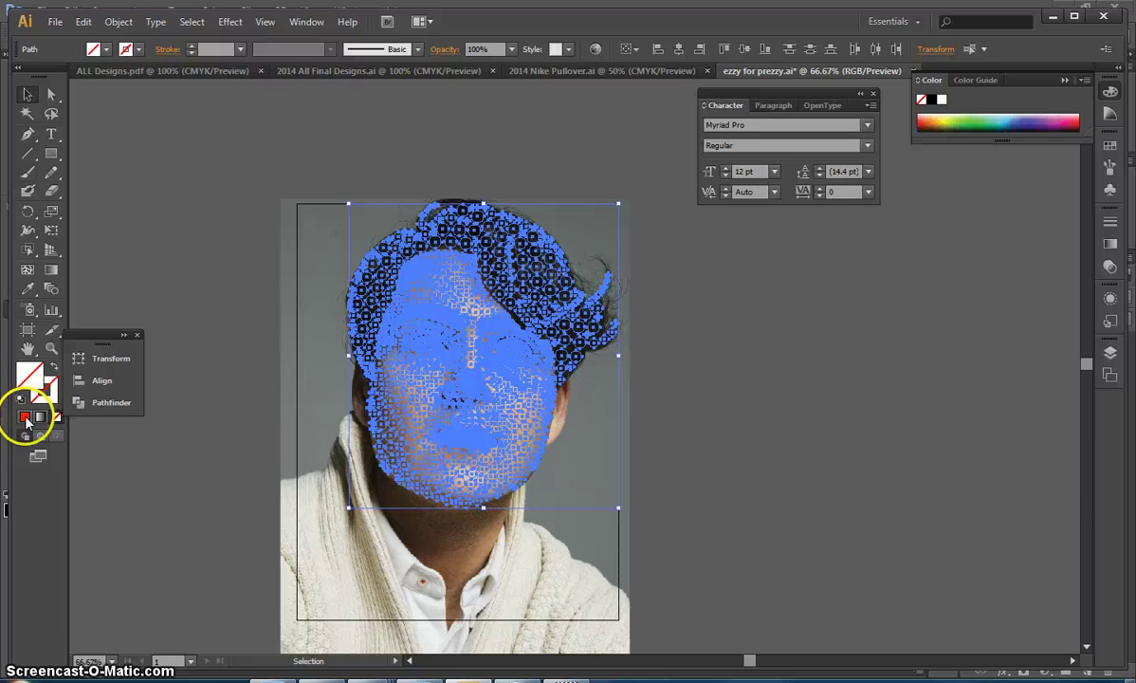
{"action": "left_click", "coordinate": [25, 417]}
{"action": "left_click", "coordinate": [290, 165]}
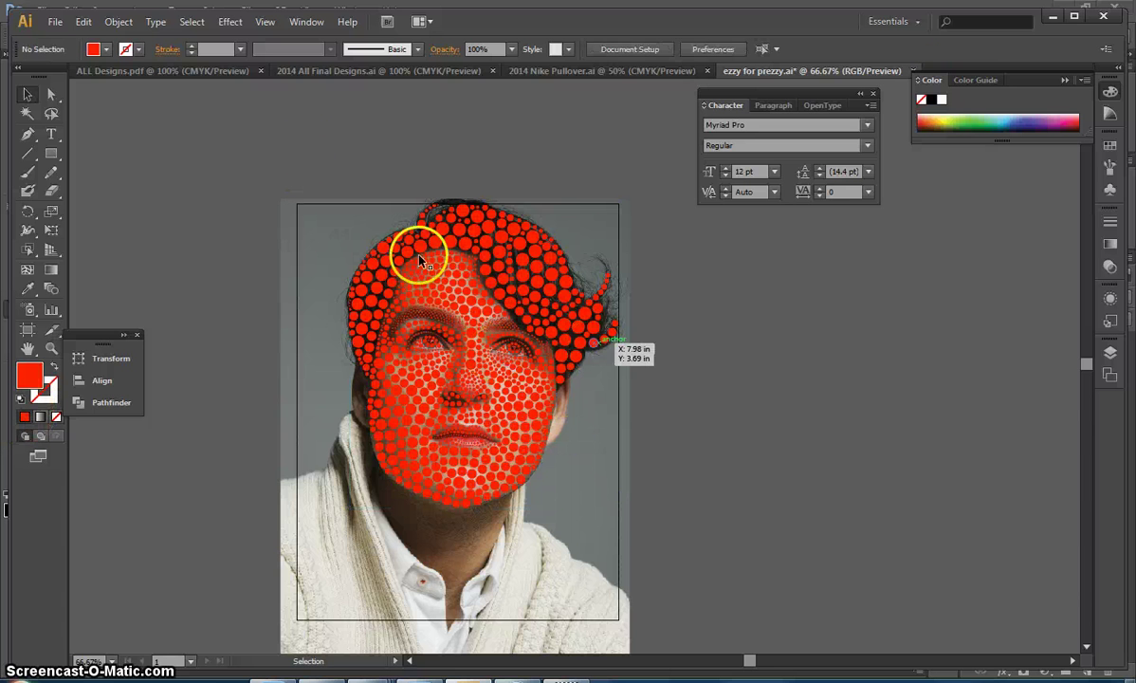
Step: Select all the red dots, copy them, and return to Photoshop
{"action": "key", "text": "ctrl+a"}
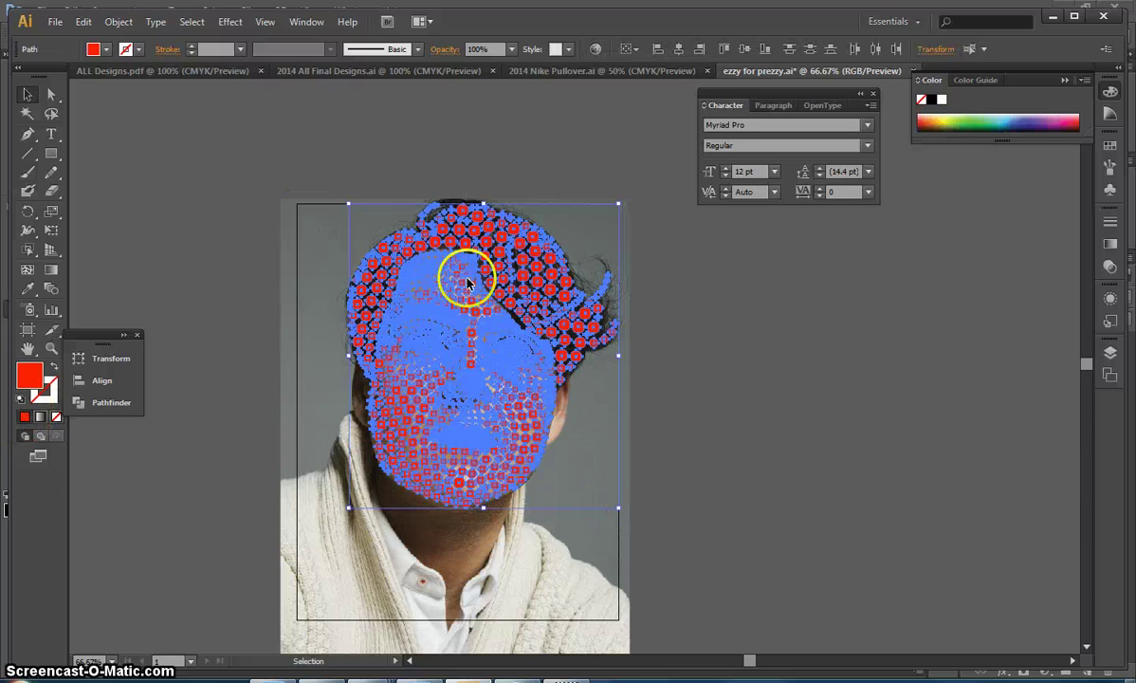
{"action": "left_click", "coordinate": [83, 21]}
{"action": "left_click", "coordinate": [107, 99]}
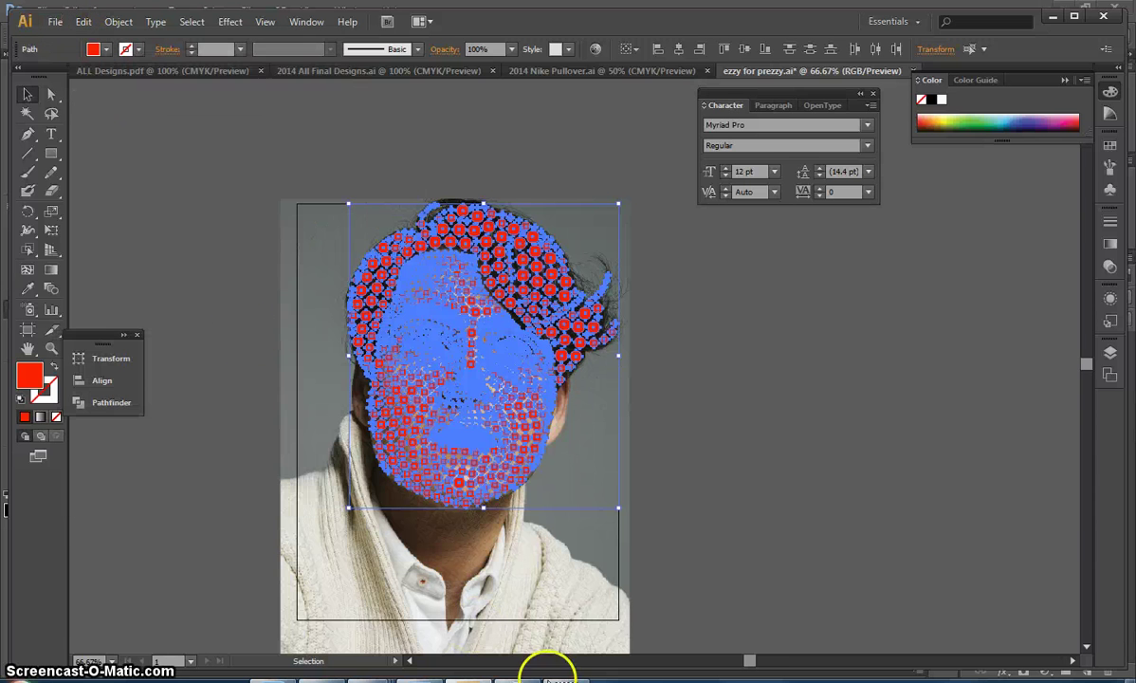
{"action": "key", "text": "alt+Tab"}
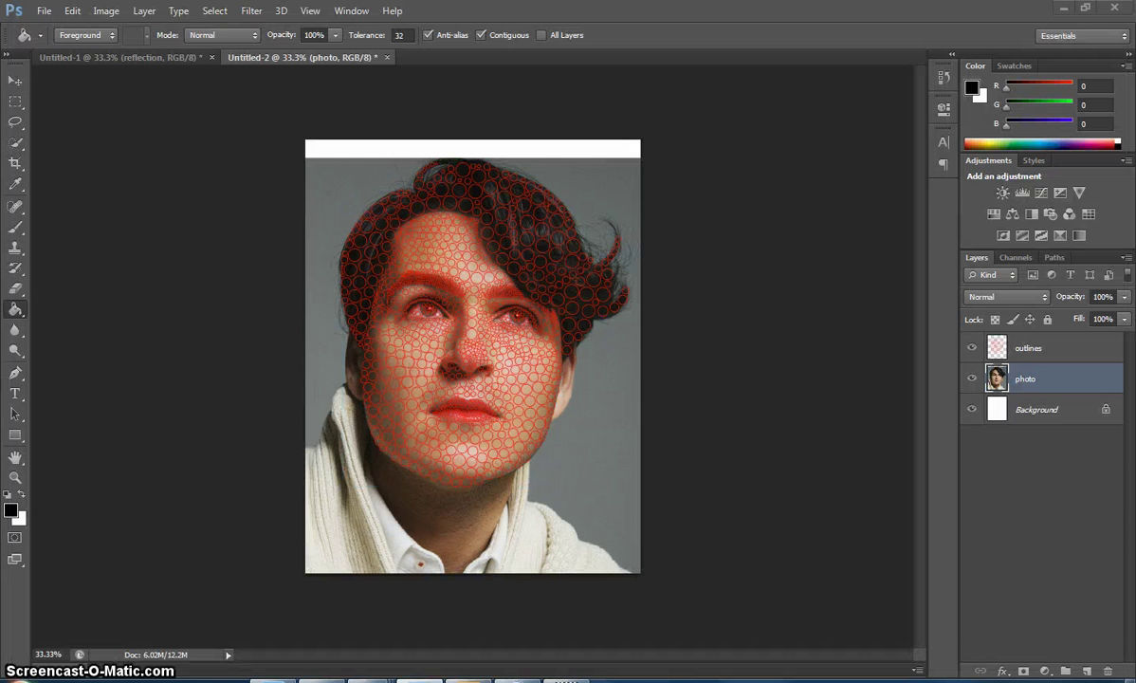
Step: Paste the red dots as pixels, then scale and nudge them into alignment over the face and hair
{"action": "left_click", "coordinate": [72, 10]}
{"action": "left_click", "coordinate": [125, 147]}
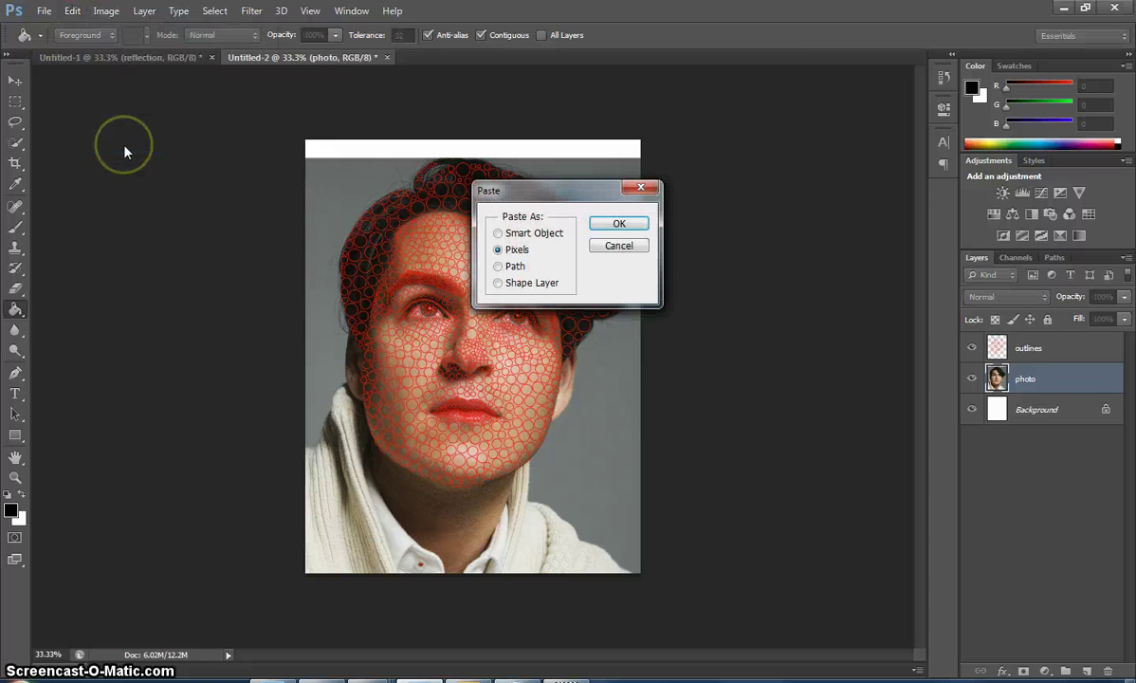
{"action": "left_click", "coordinate": [621, 225]}
{"action": "left_click_drag", "start_coordinate": [477, 244], "coordinate": [484, 218]}
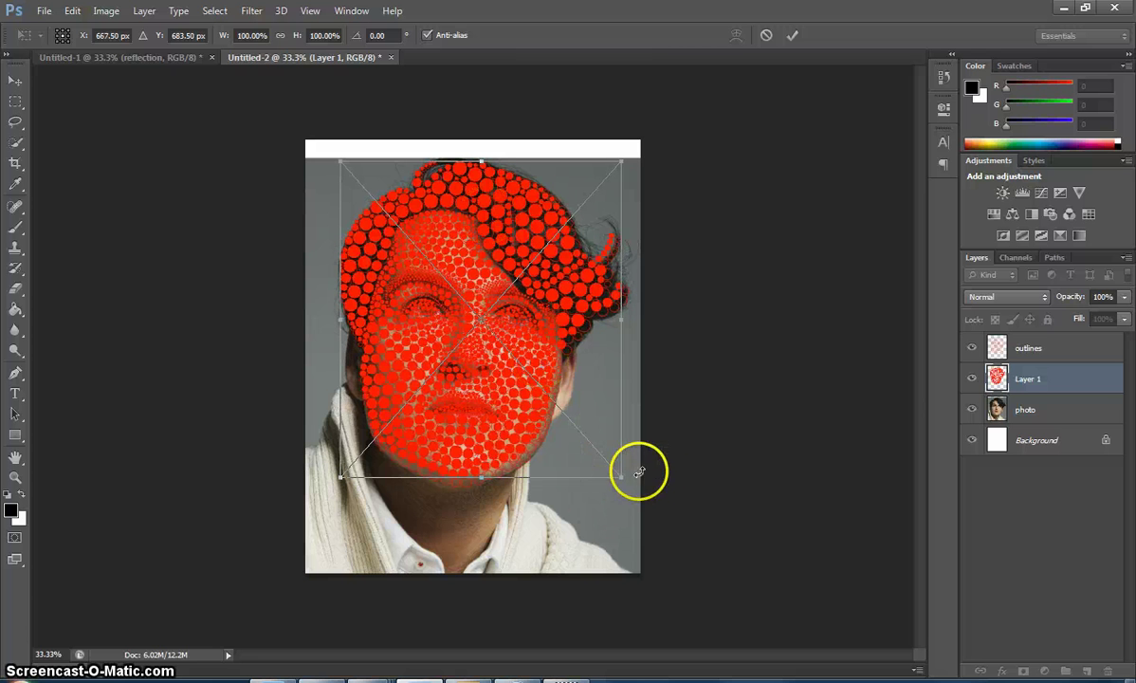
{"action": "left_click_drag", "start_coordinate": [621, 480], "coordinate": [625, 483]}
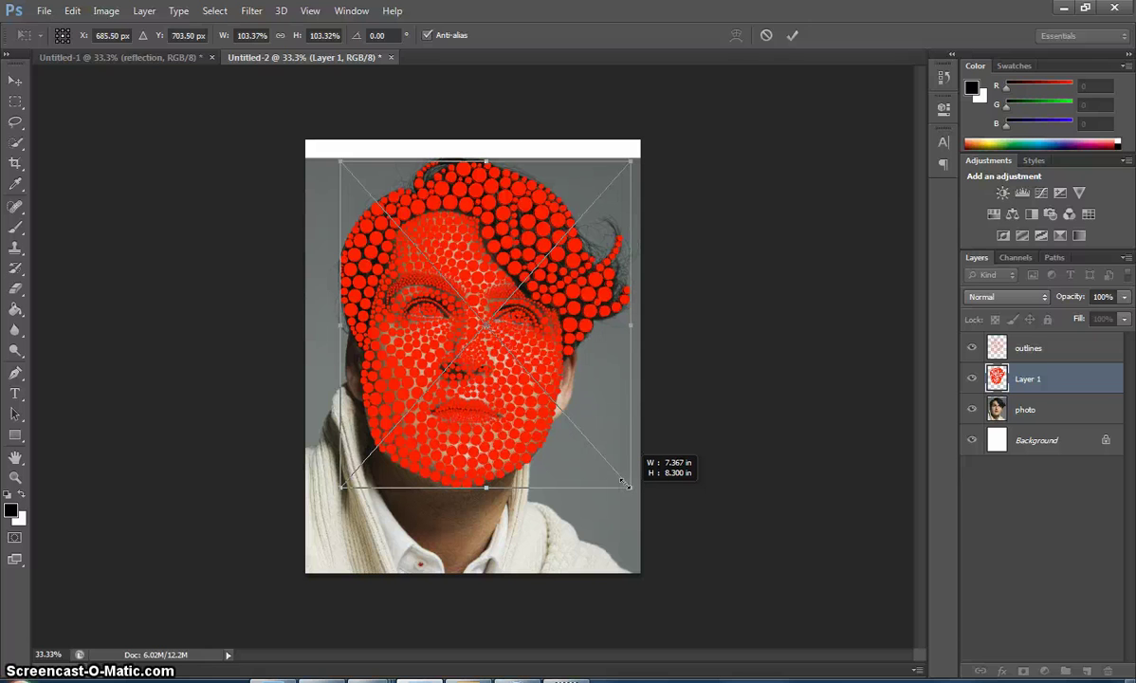
{"action": "key", "text": "Left"}
{"action": "key", "text": "Left"}
{"action": "key", "text": "Left"}
{"action": "key", "text": "Left"}
{"action": "key", "text": "Left"}
{"action": "key", "text": "Left"}
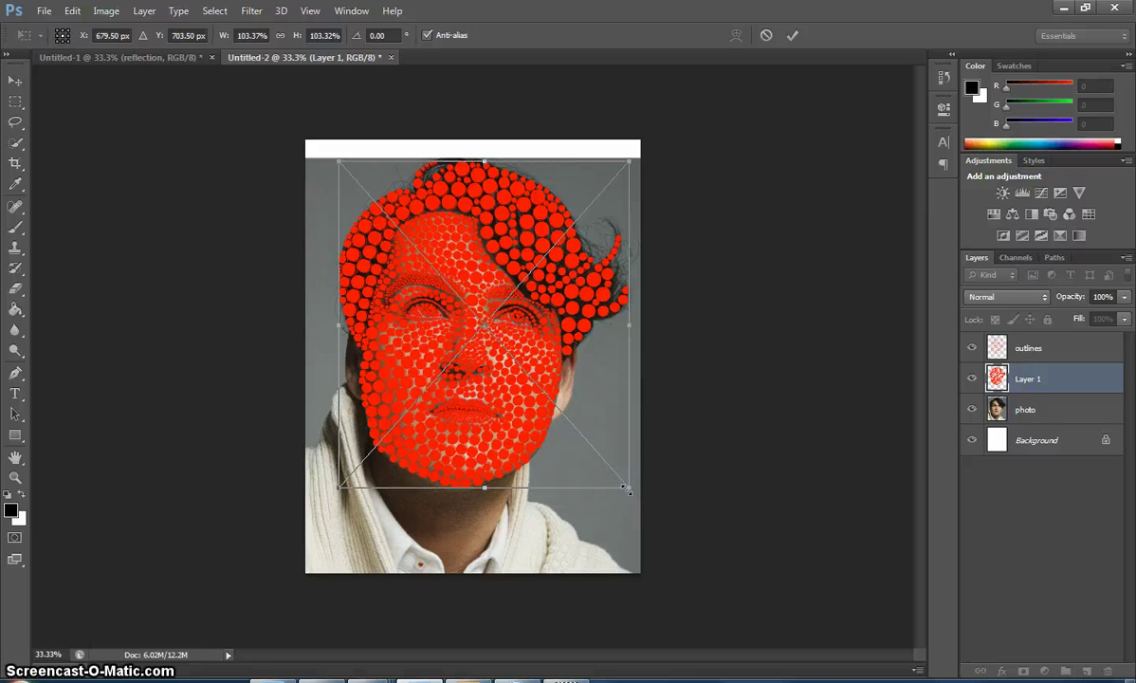
{"action": "left_click_drag", "start_coordinate": [626, 489], "coordinate": [624, 485]}
{"action": "key", "text": "Right"}
{"action": "key", "text": "Right"}
{"action": "key", "text": "Right"}
{"action": "key", "text": "Right"}
{"action": "key", "text": "Right"}
{"action": "key", "text": "Right"}
{"action": "key", "text": "Right"}
{"action": "key", "text": "Right"}
{"action": "key", "text": "Right"}
{"action": "key", "text": "Right"}
{"action": "key", "text": "Right"}
{"action": "key", "text": "Right"}
{"action": "key", "text": "Down"}
{"action": "key", "text": "Down"}
{"action": "key", "text": "Down"}
{"action": "key", "text": "Down"}
{"action": "key", "text": "Down"}
{"action": "key", "text": "Down"}
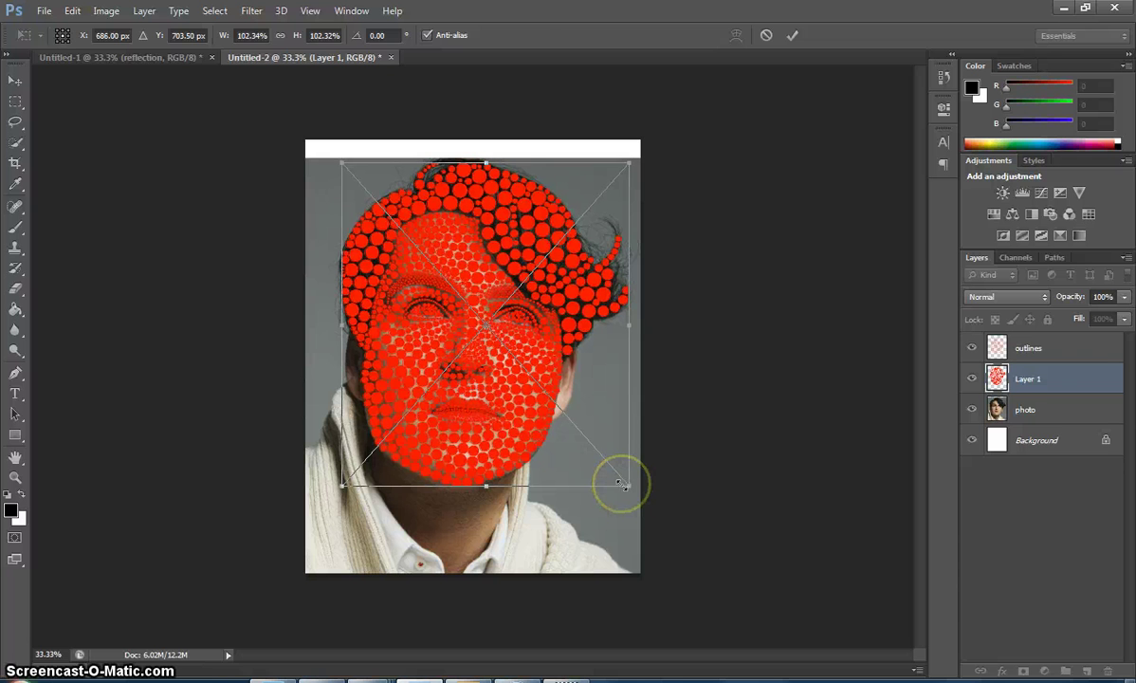
{"action": "key", "text": "Return"}
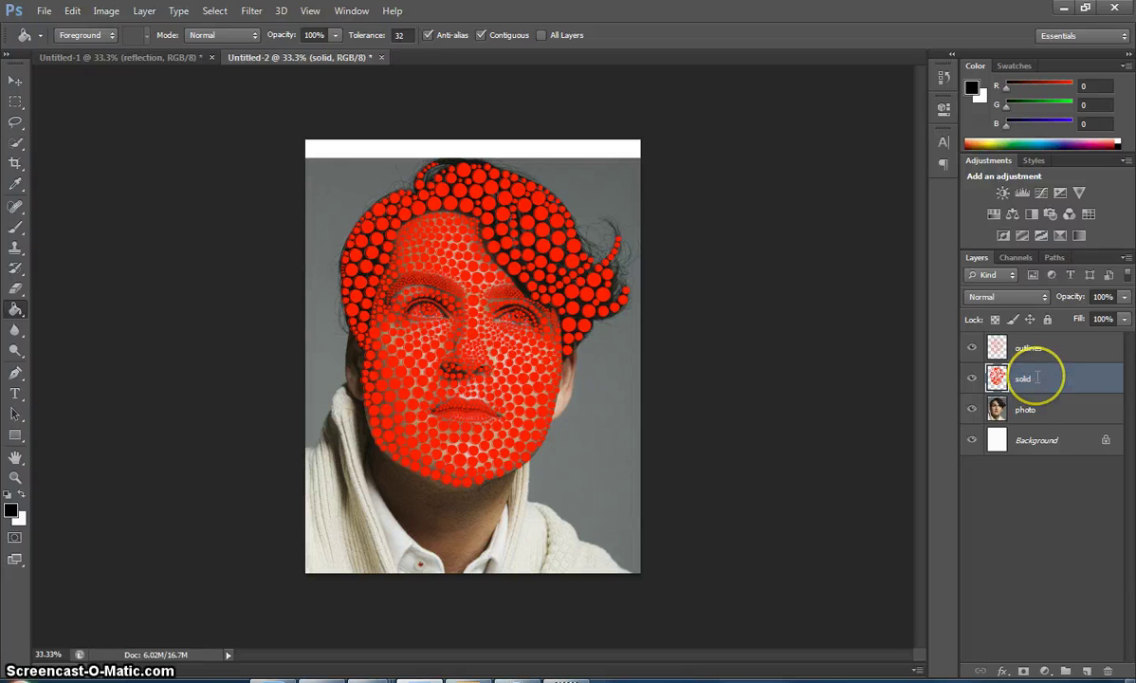
Step: Hide the solid layer and load the outlines layer as a selection
{"action": "left_click", "coordinate": [971, 380]}
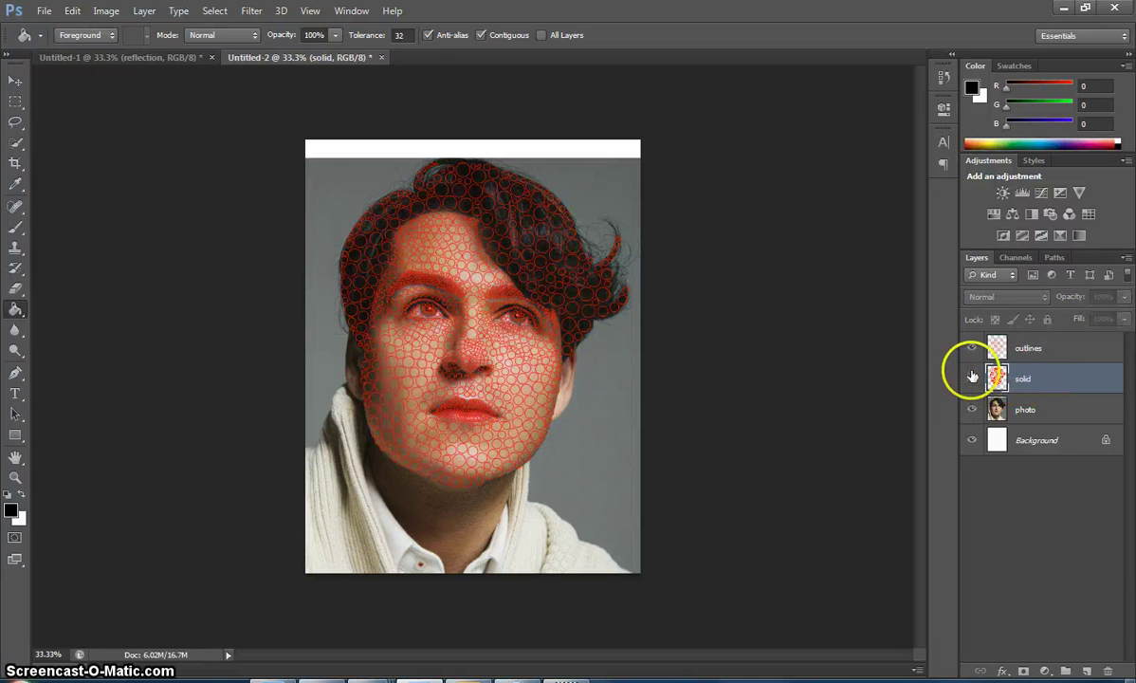
{"action": "left_click", "coordinate": [1028, 350]}
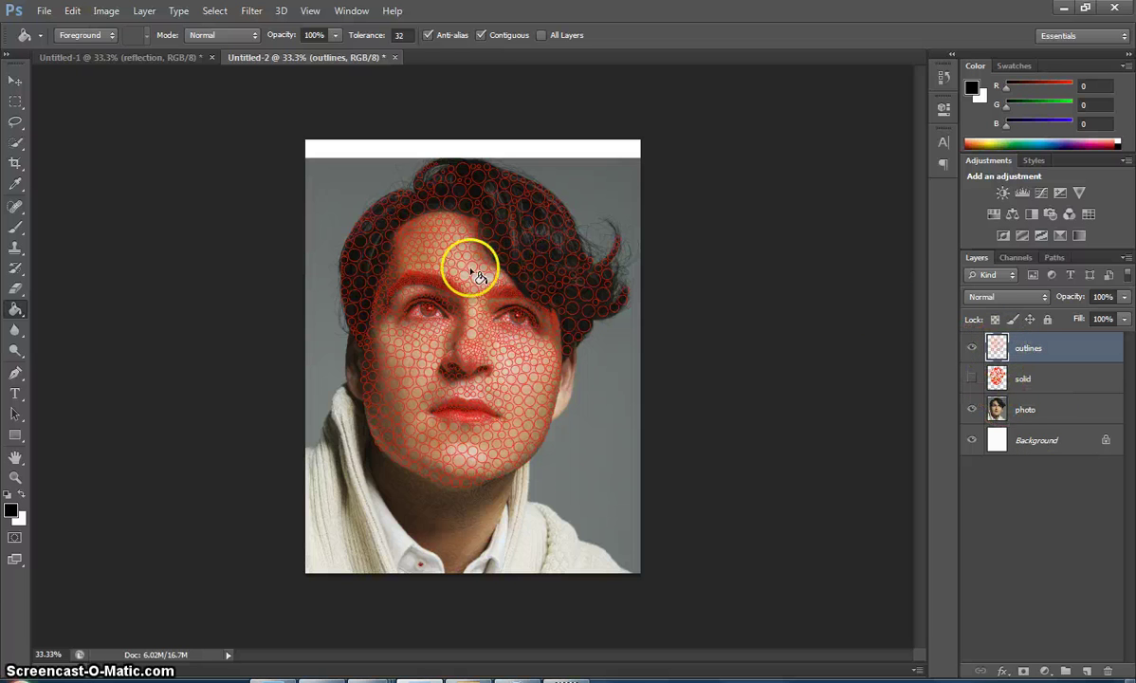
{"action": "left_click", "coordinate": [997, 345], "text": "ctrl"}
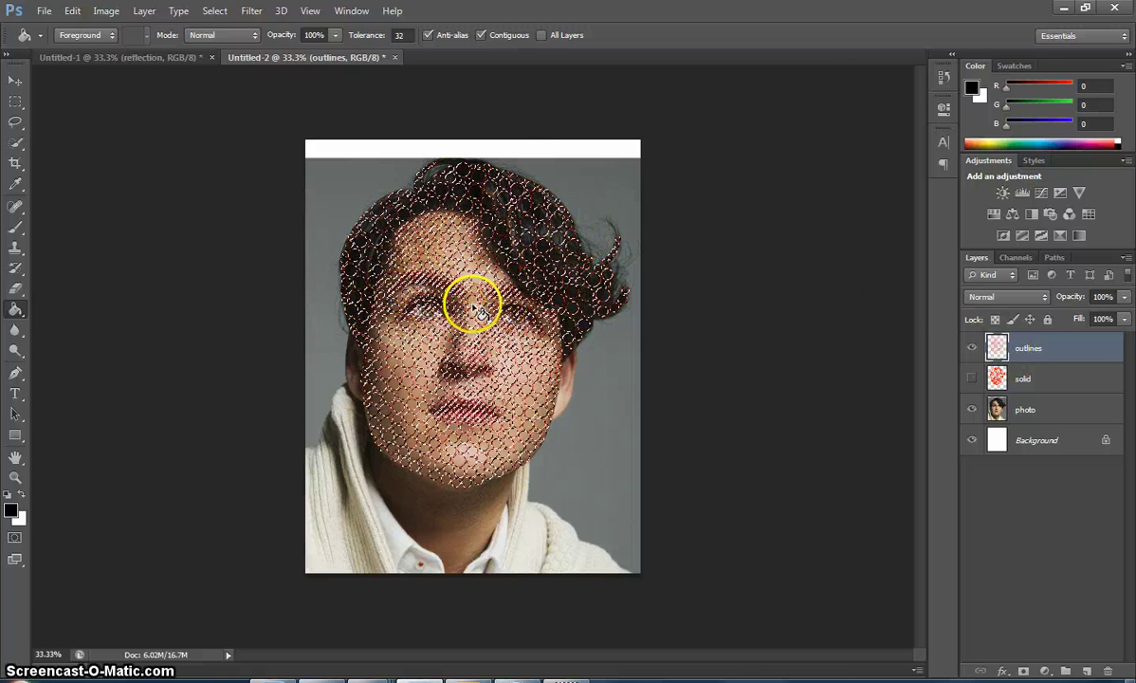
{"action": "left_click", "coordinate": [578, 316]}
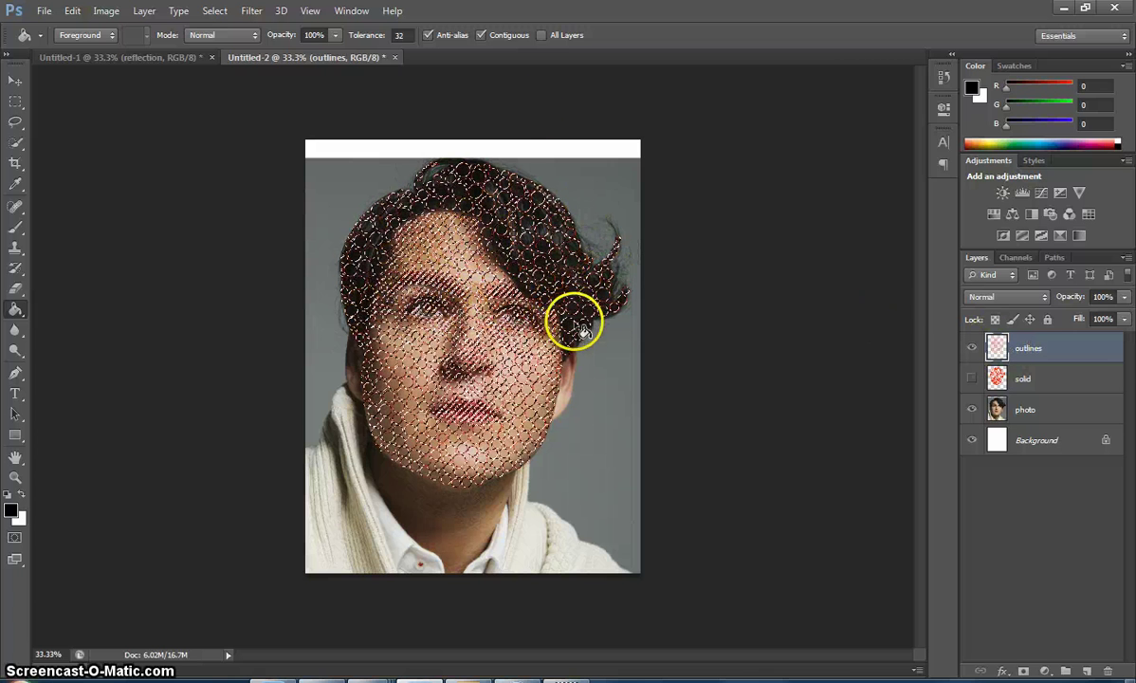
Step: Copy the photo inside the circle outlines into a new layer and show it alone
{"action": "left_click", "coordinate": [1036, 406]}
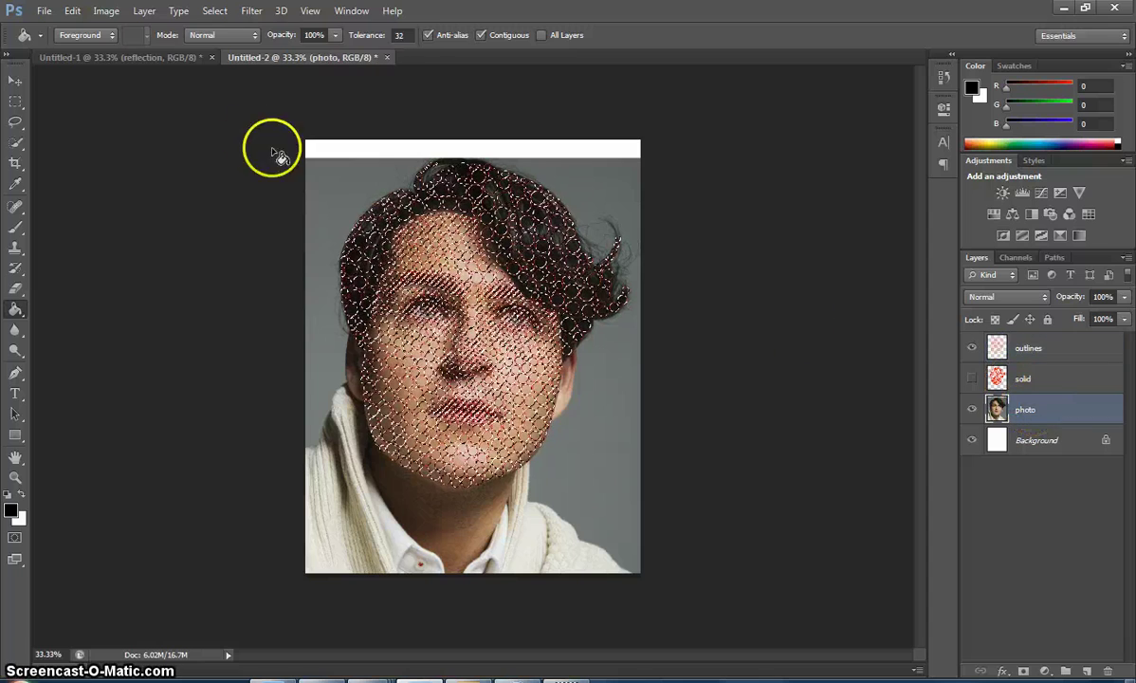
{"action": "left_click", "coordinate": [73, 11]}
{"action": "left_click", "coordinate": [113, 116]}
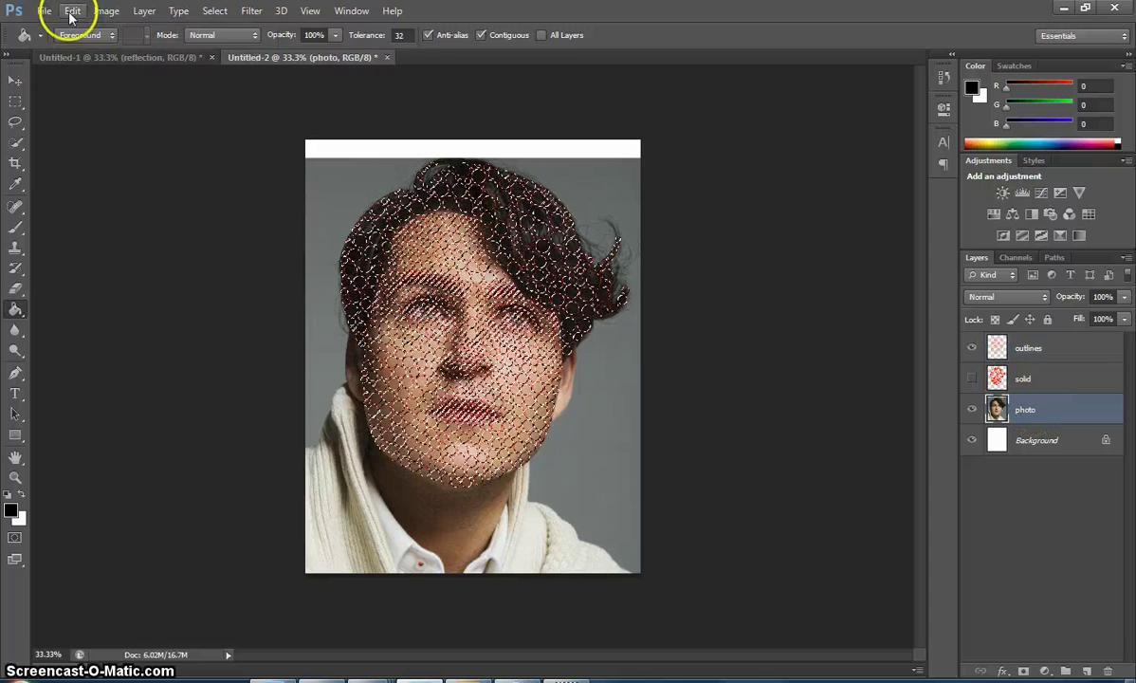
{"action": "left_click", "coordinate": [74, 11]}
{"action": "left_click", "coordinate": [119, 145]}
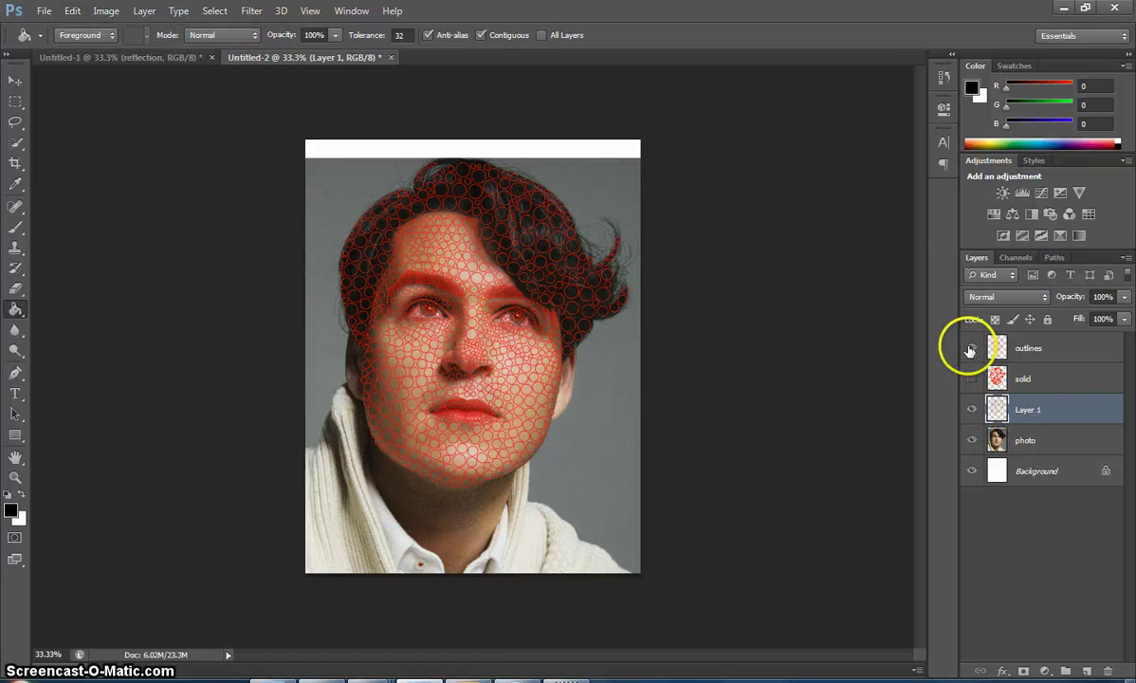
{"action": "left_click_drag", "start_coordinate": [970, 349], "coordinate": [971, 409]}
{"action": "left_click", "coordinate": [971, 442]}
{"action": "left_click", "coordinate": [971, 409]}
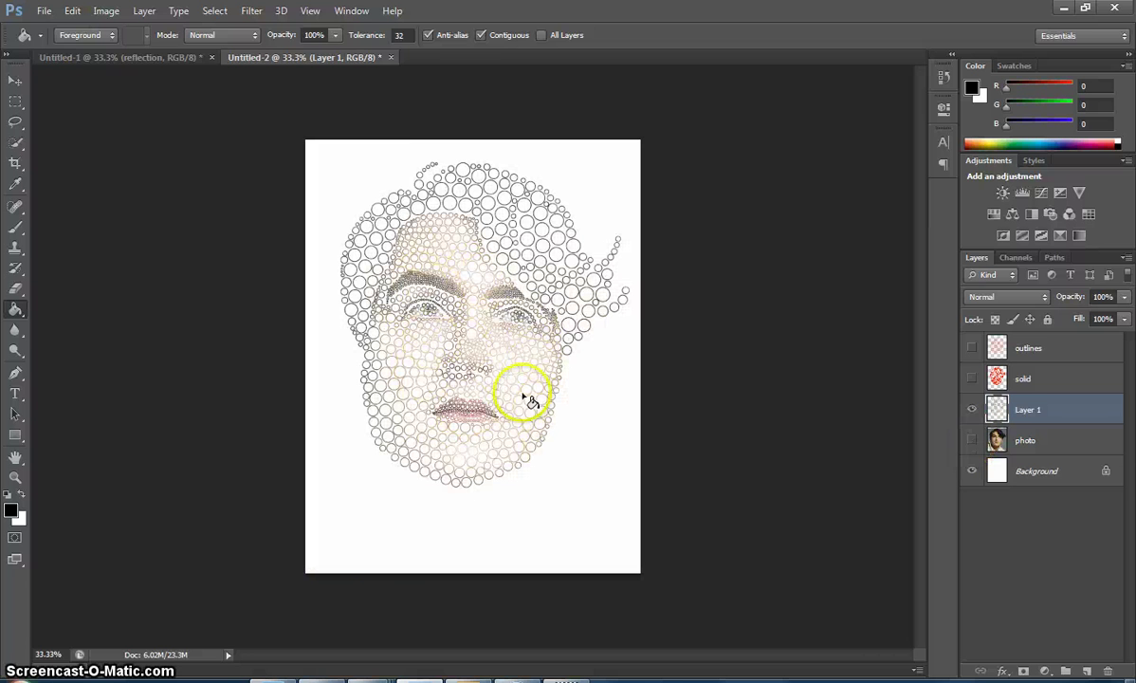
Step: Fill the Background layer with black and show the textured outlines over it
{"action": "left_click", "coordinate": [1026, 474]}
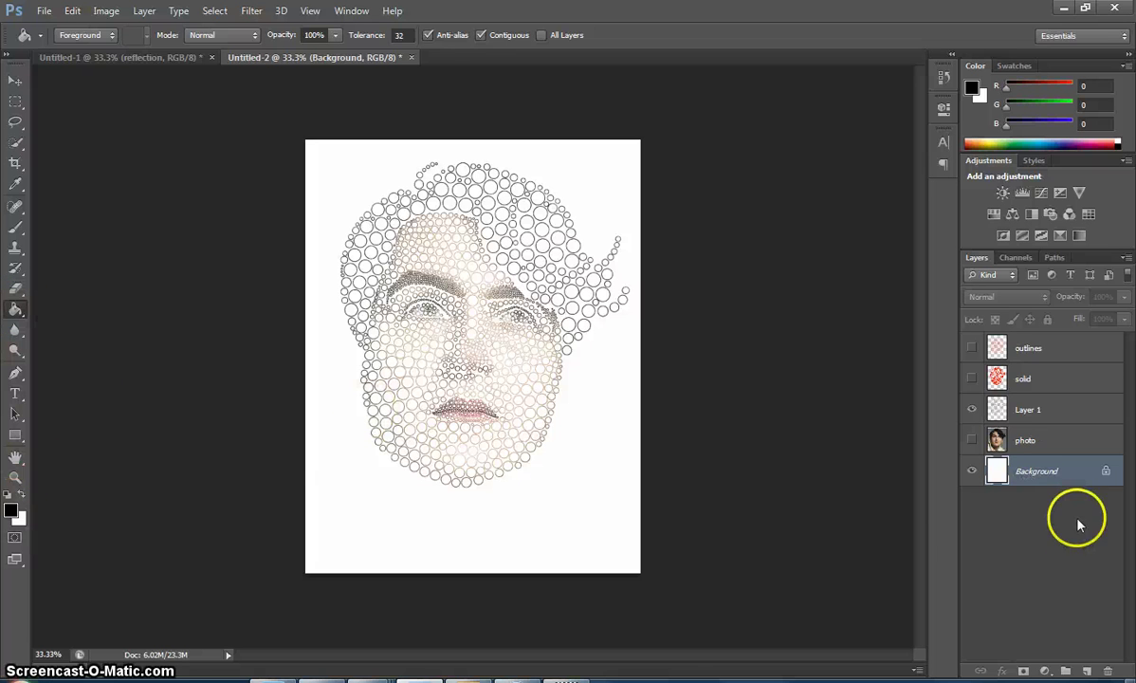
{"action": "left_click", "coordinate": [418, 381]}
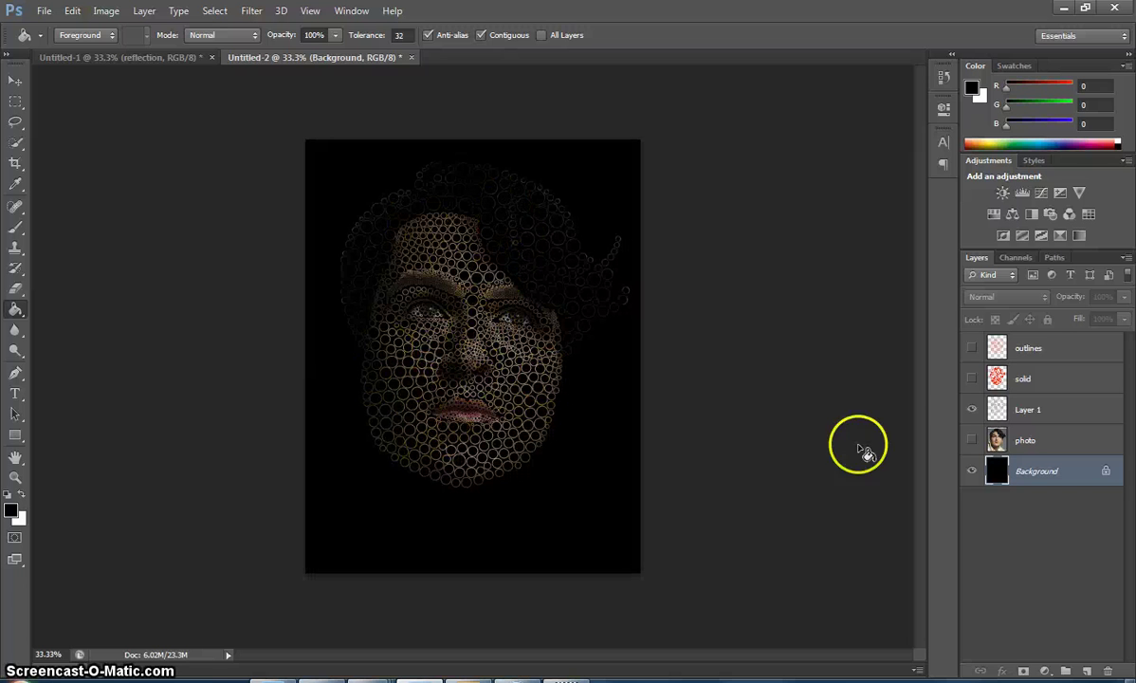
{"action": "left_click", "coordinate": [969, 409]}
Step: Rename Layer 1 to 'final outlines' and show the red solid dots again
{"action": "double_click", "coordinate": [1031, 408]}
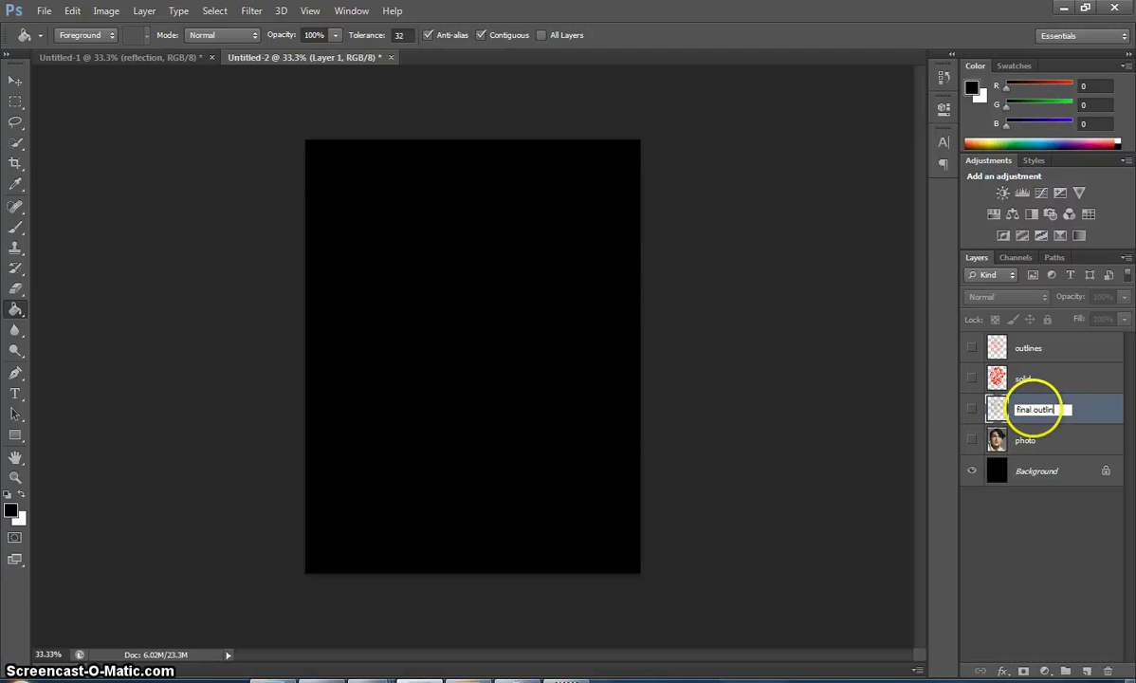
{"action": "type", "text": "final outlines"}
{"action": "key", "text": "Return"}
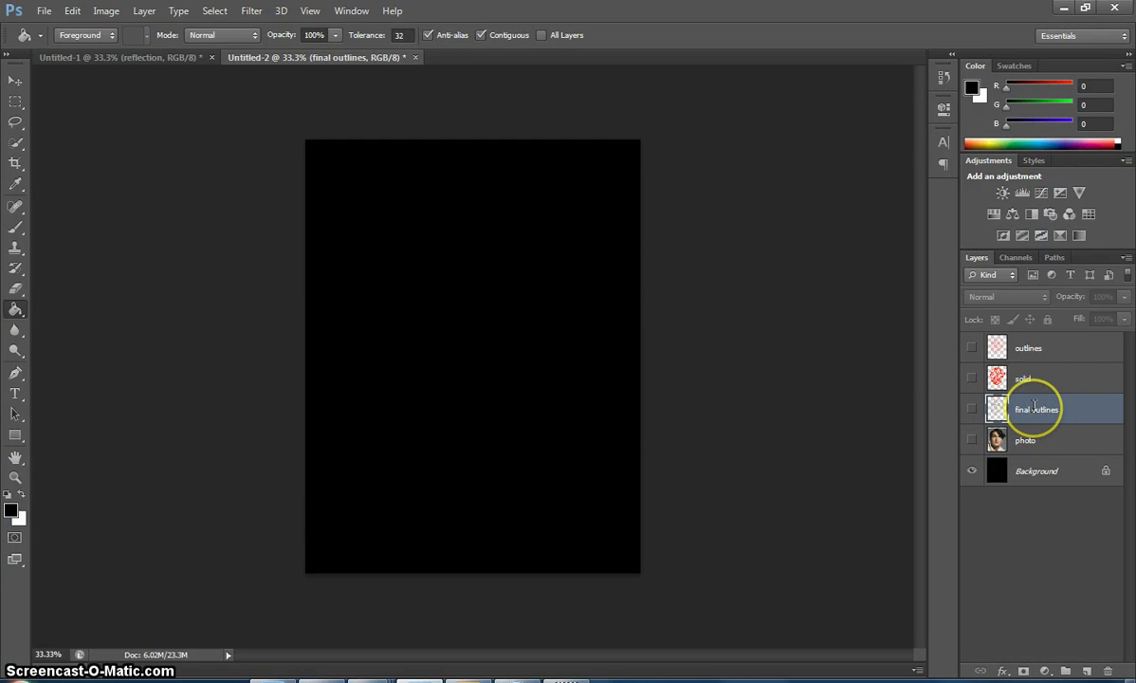
{"action": "left_click", "coordinate": [970, 378]}
Step: Copy the photo inside the solid dots selection and paste it as a new layer
{"action": "left_click", "coordinate": [970, 439]}
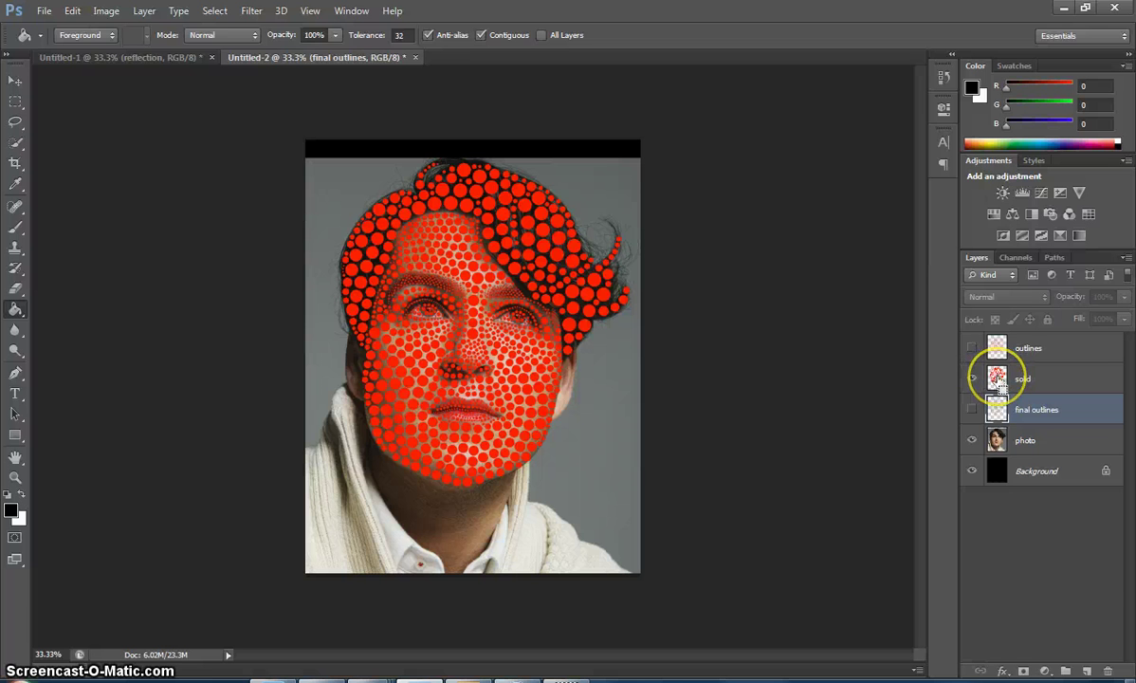
{"action": "left_click", "coordinate": [996, 379], "text": "ctrl"}
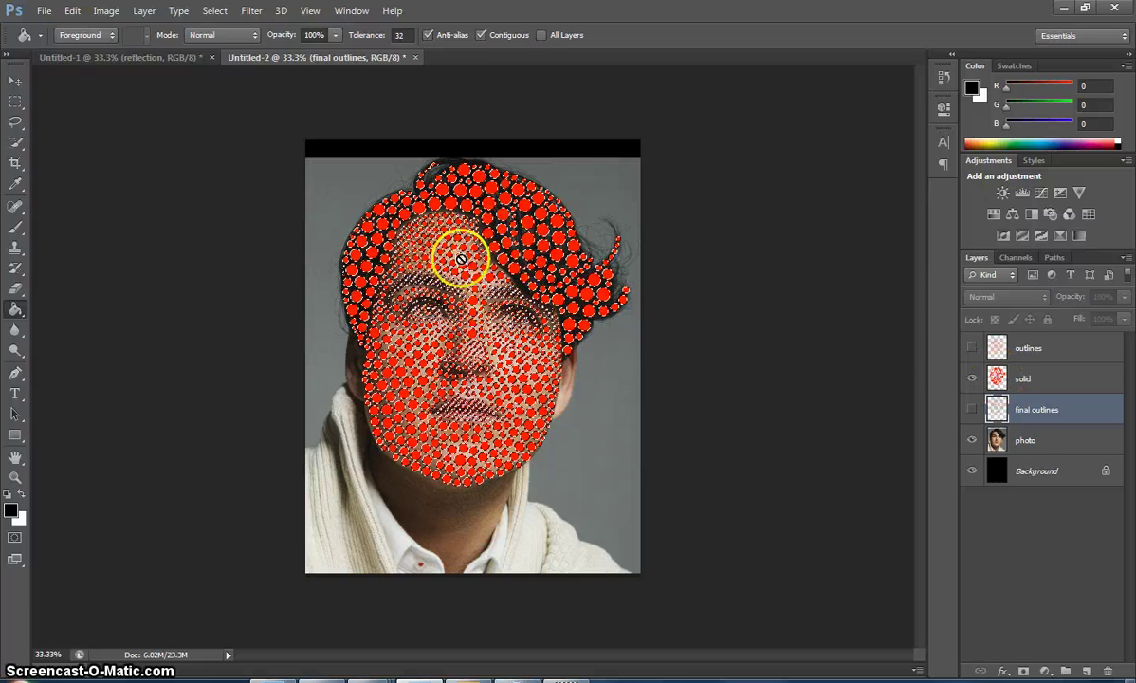
{"action": "left_click", "coordinate": [1042, 441]}
{"action": "left_click", "coordinate": [72, 11]}
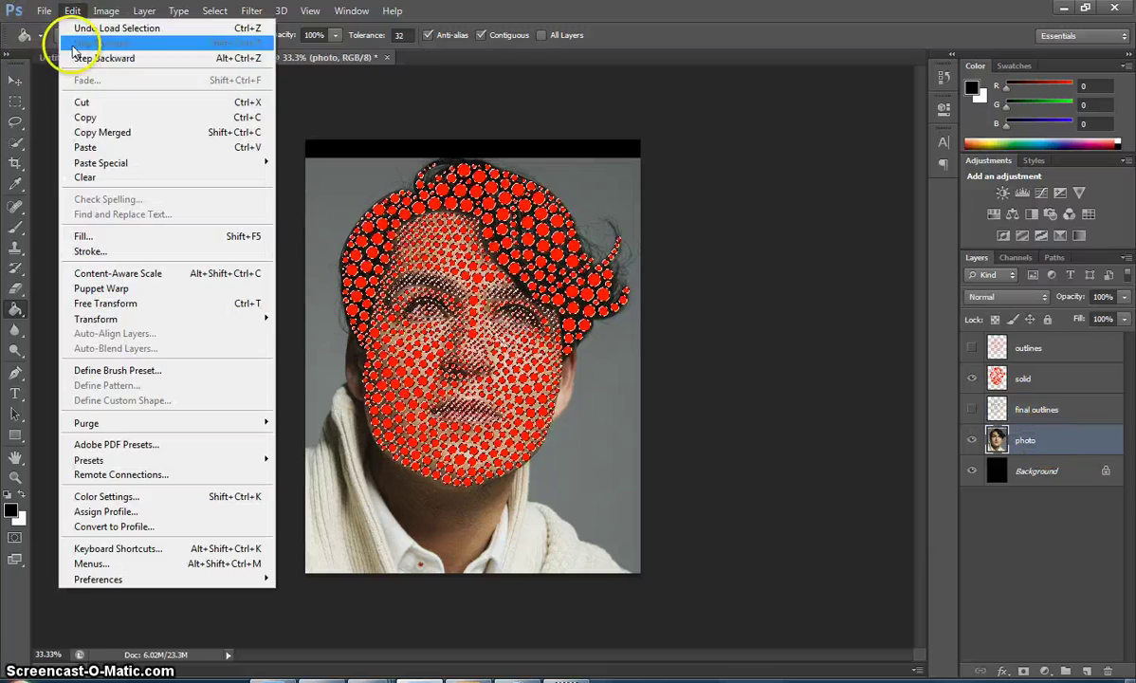
{"action": "left_click", "coordinate": [95, 117]}
{"action": "left_click", "coordinate": [72, 10]}
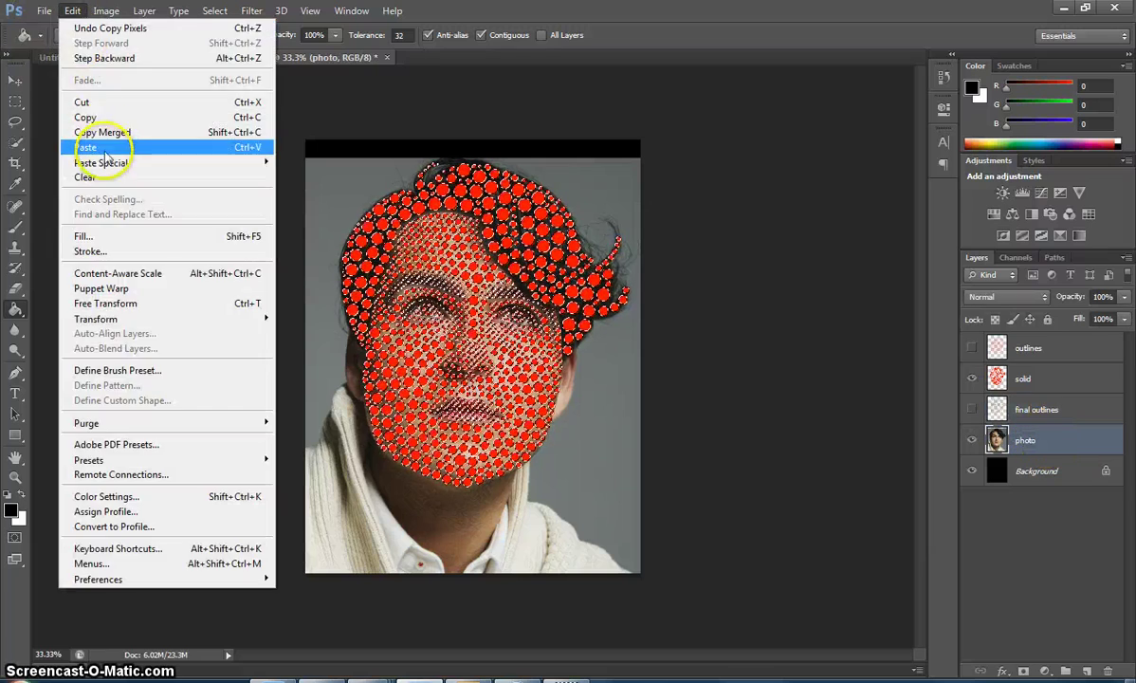
{"action": "left_click", "coordinate": [105, 147]}
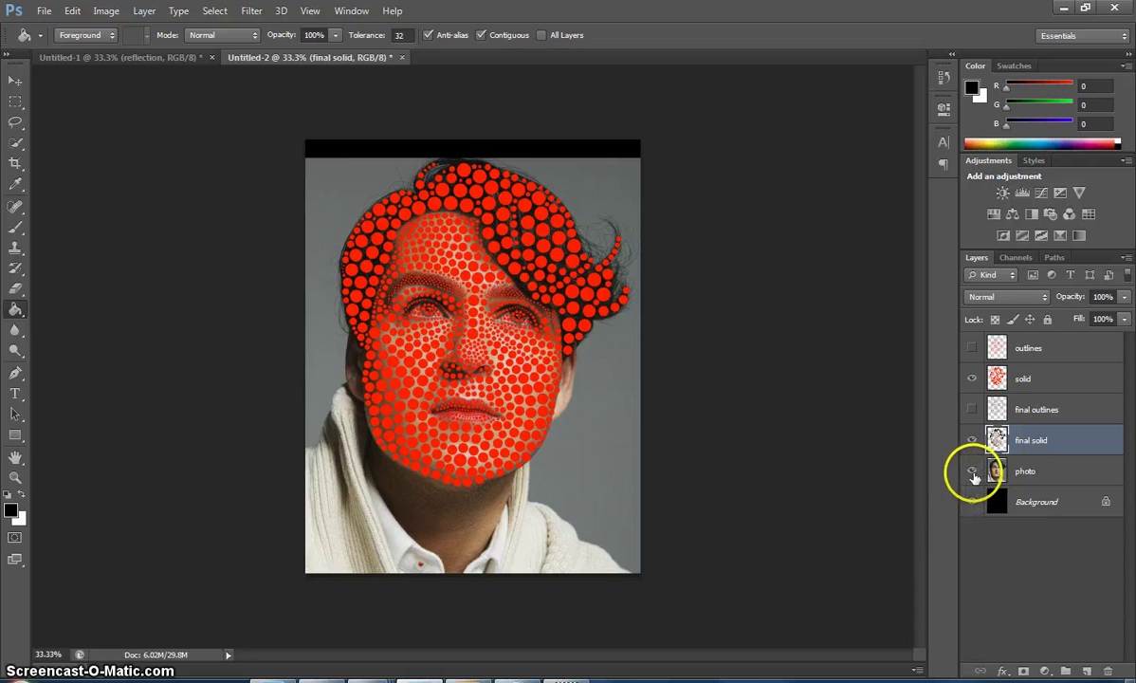
Step: Hide the photo, red solid dots and final solid layers so only outlines show on black
{"action": "left_click", "coordinate": [971, 471]}
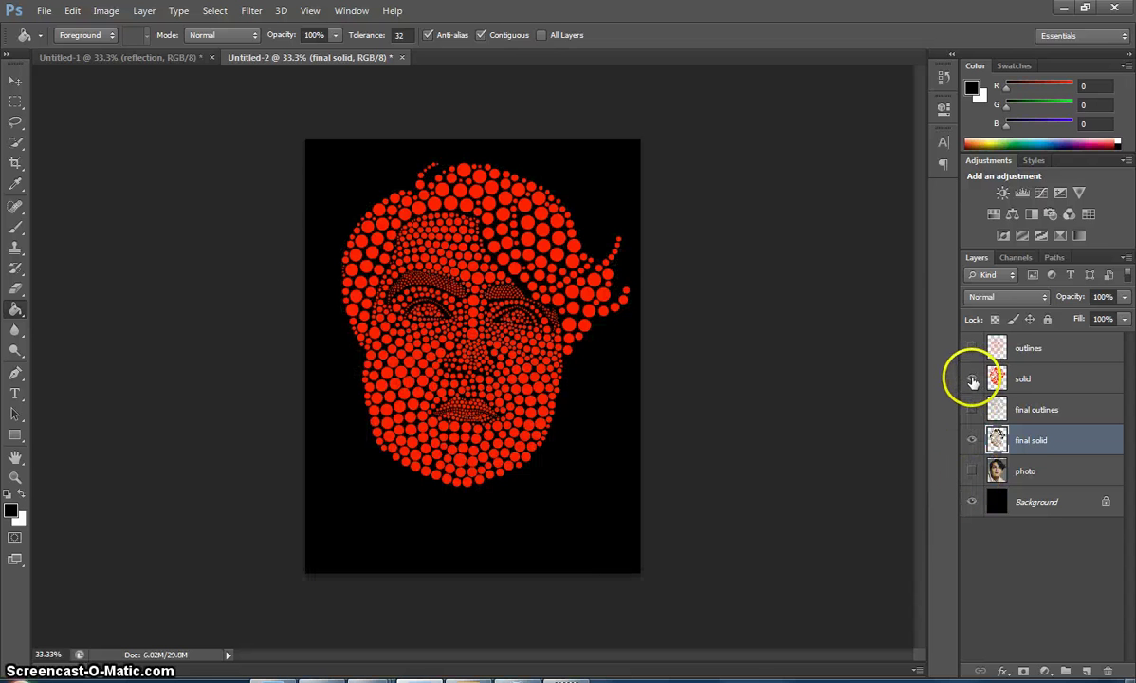
{"action": "left_click", "coordinate": [970, 378]}
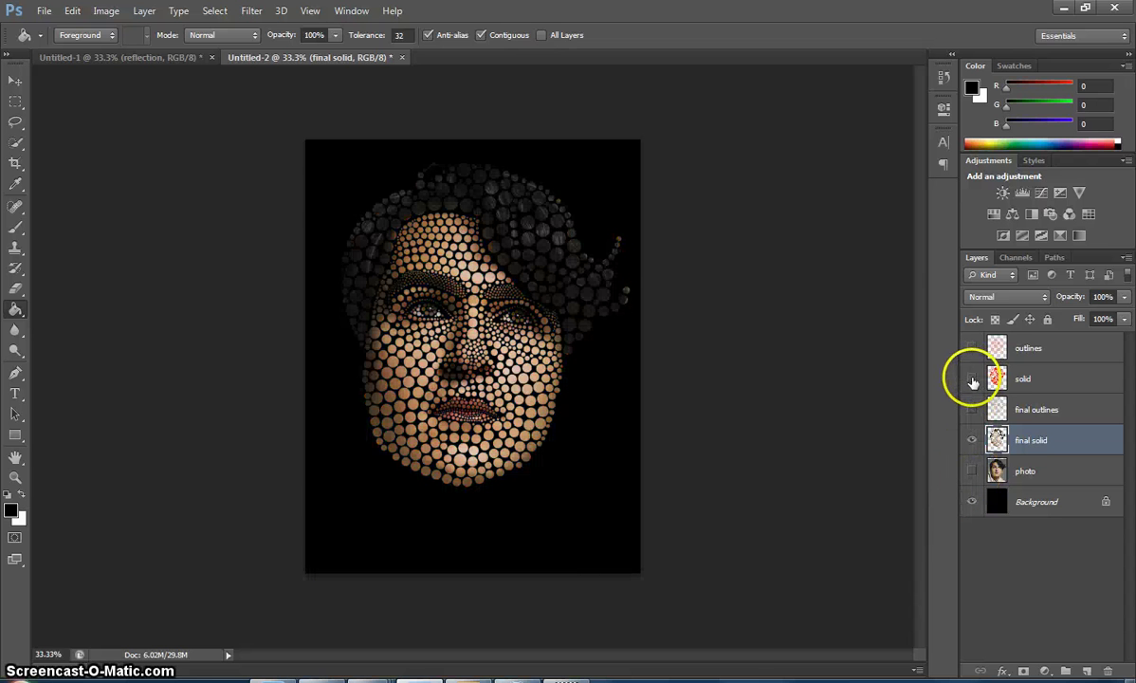
{"action": "left_click", "coordinate": [971, 440]}
{"action": "left_click", "coordinate": [970, 409]}
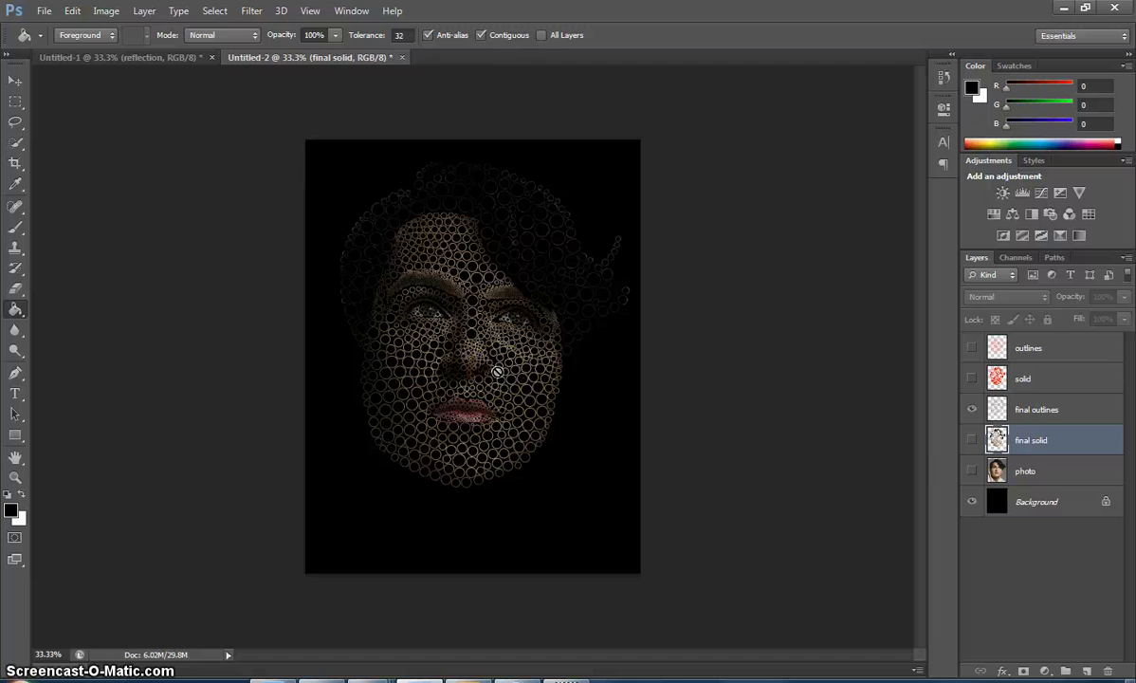
{"action": "left_click", "coordinate": [972, 471]}
{"action": "left_click", "coordinate": [972, 471]}
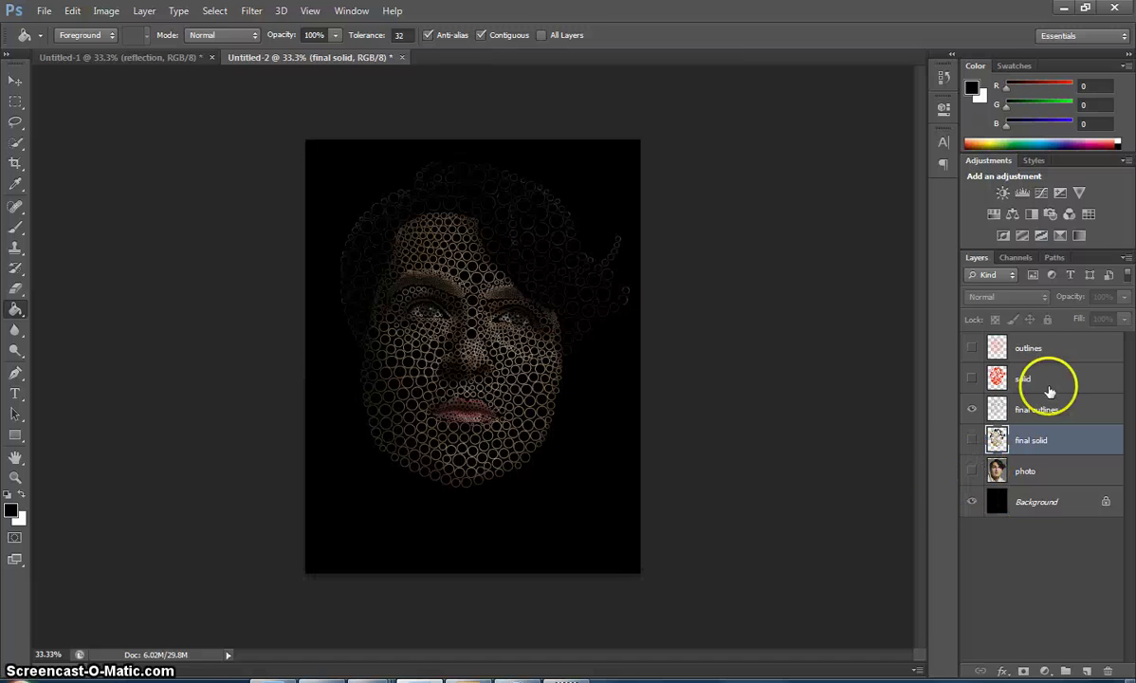
{"action": "left_click", "coordinate": [970, 440]}
{"action": "left_click", "coordinate": [971, 408]}
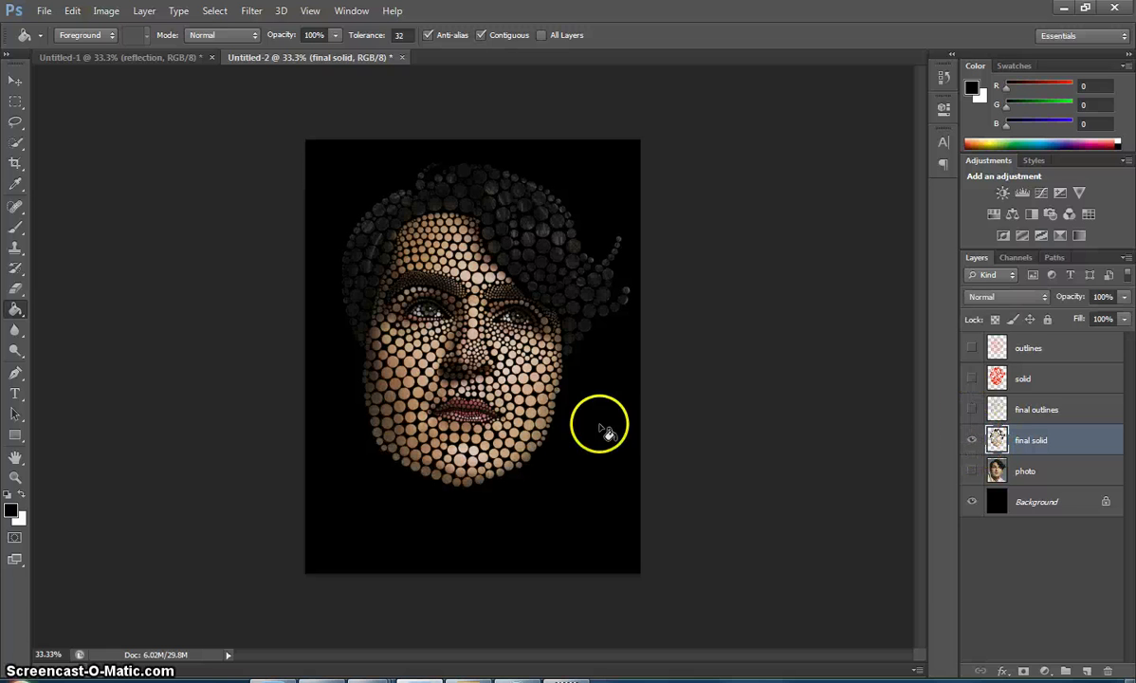